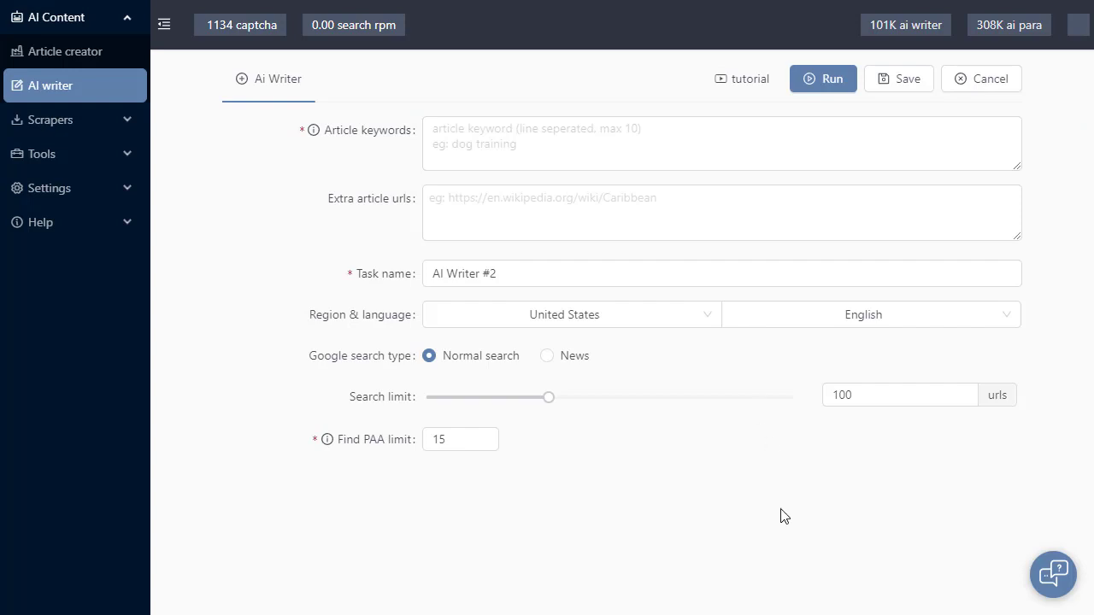
Enter "elden ring" as the article keyword for the new AI writer task
{"action": "left_click", "coordinate": [596, 169]}
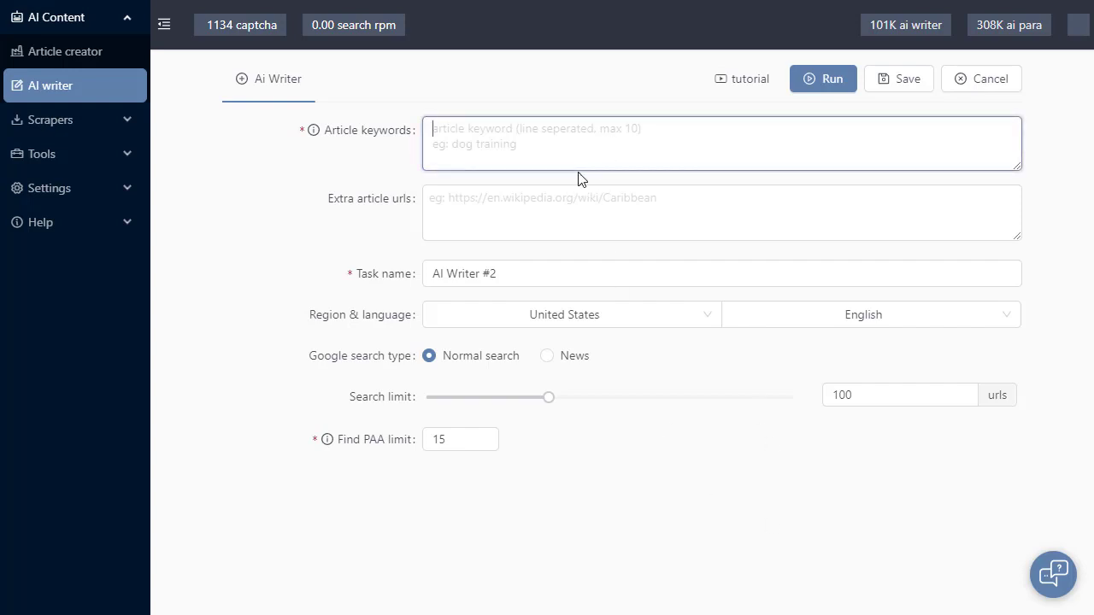
{"action": "type", "text": "elden ring"}
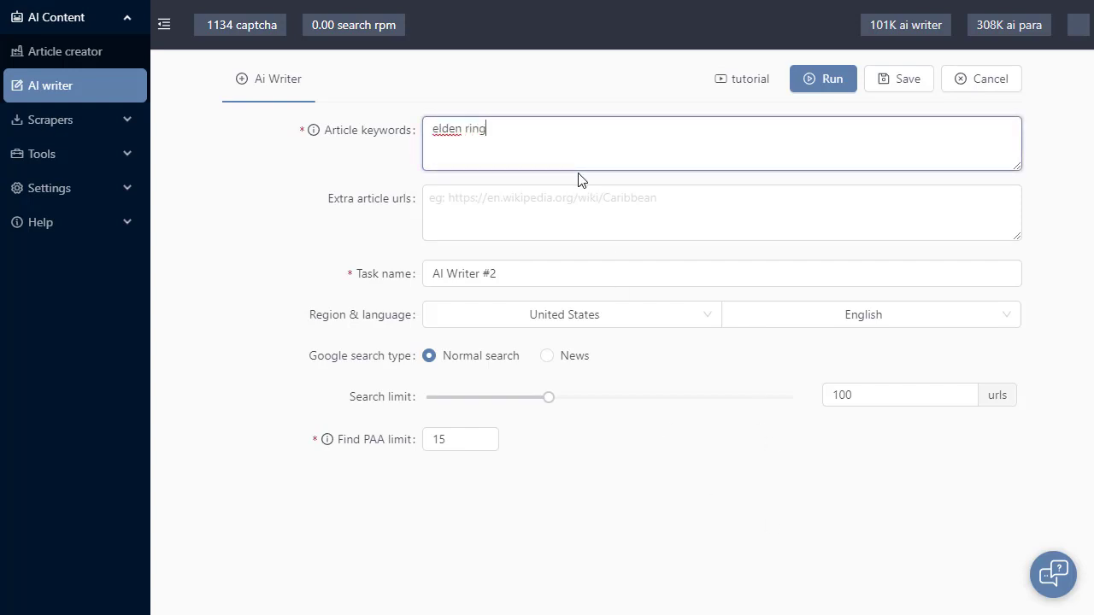
{"action": "key", "text": "Tab"}
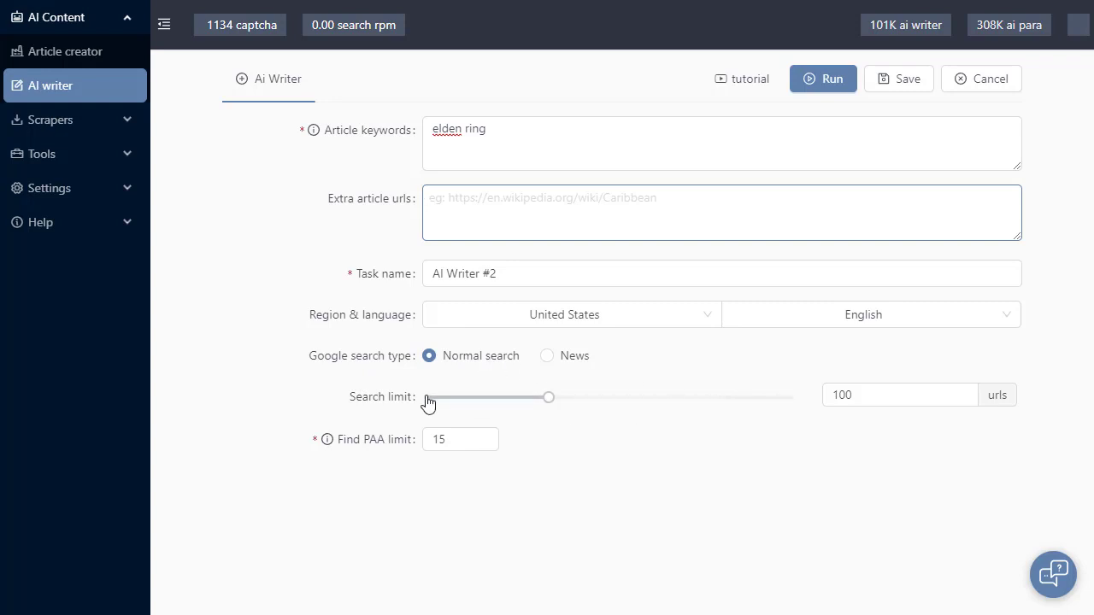
Set the search limit to 50 urls and run the AI writer task
{"action": "left_click", "coordinate": [836, 396]}
{"action": "double_click", "coordinate": [837, 396]}
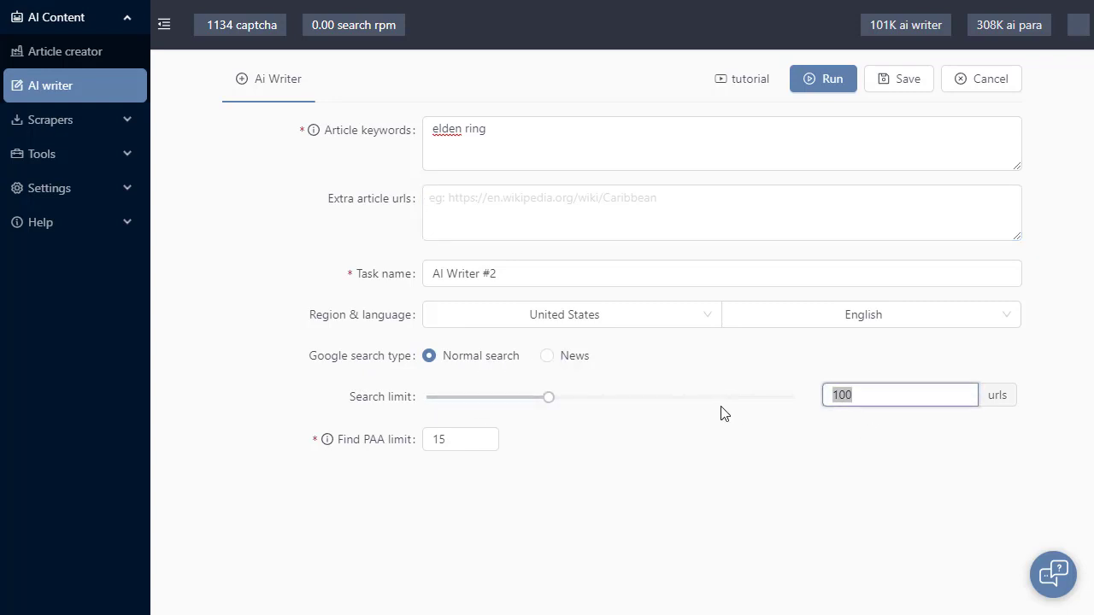
{"action": "type", "text": "50"}
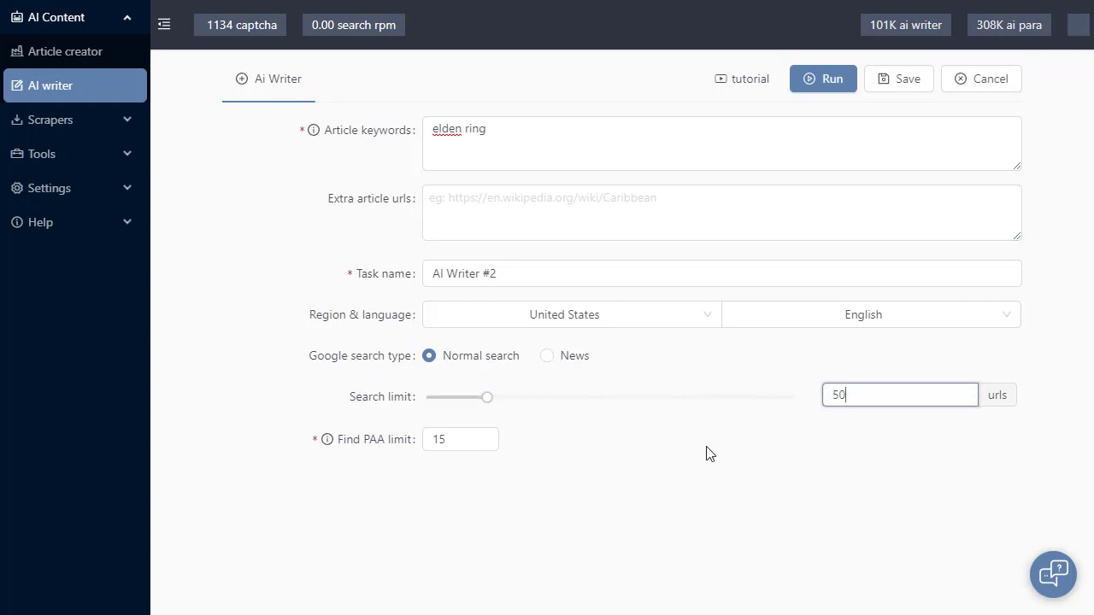
{"action": "left_click", "coordinate": [560, 545]}
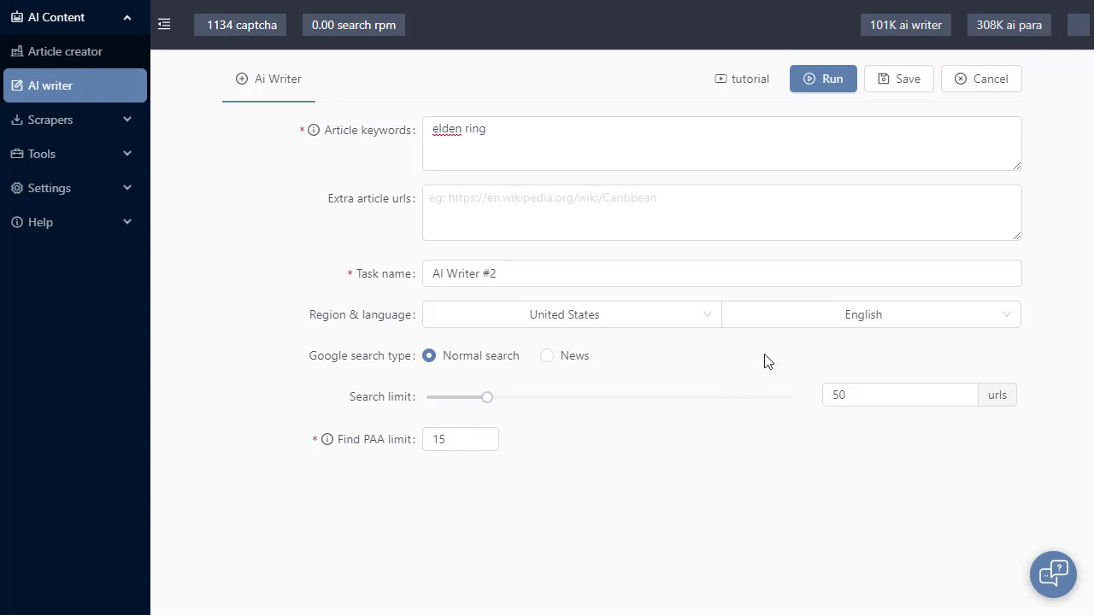
{"action": "left_click", "coordinate": [828, 90]}
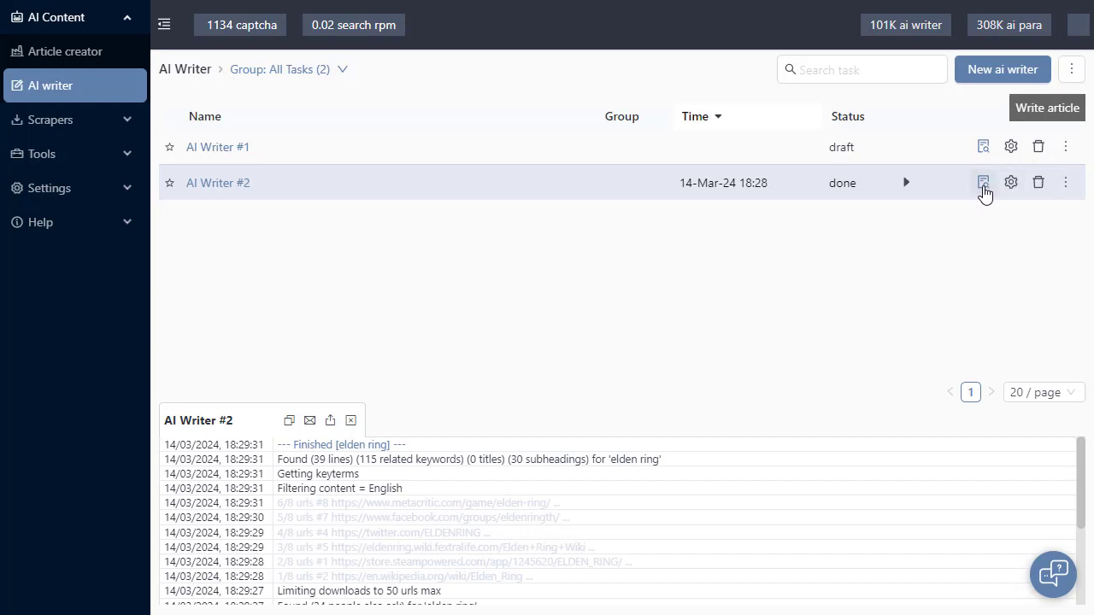
Open the article editor for AI Writer #2 and add a section with the suggested heading "What is Stealth in Elden Ring?"
{"action": "left_click", "coordinate": [984, 184]}
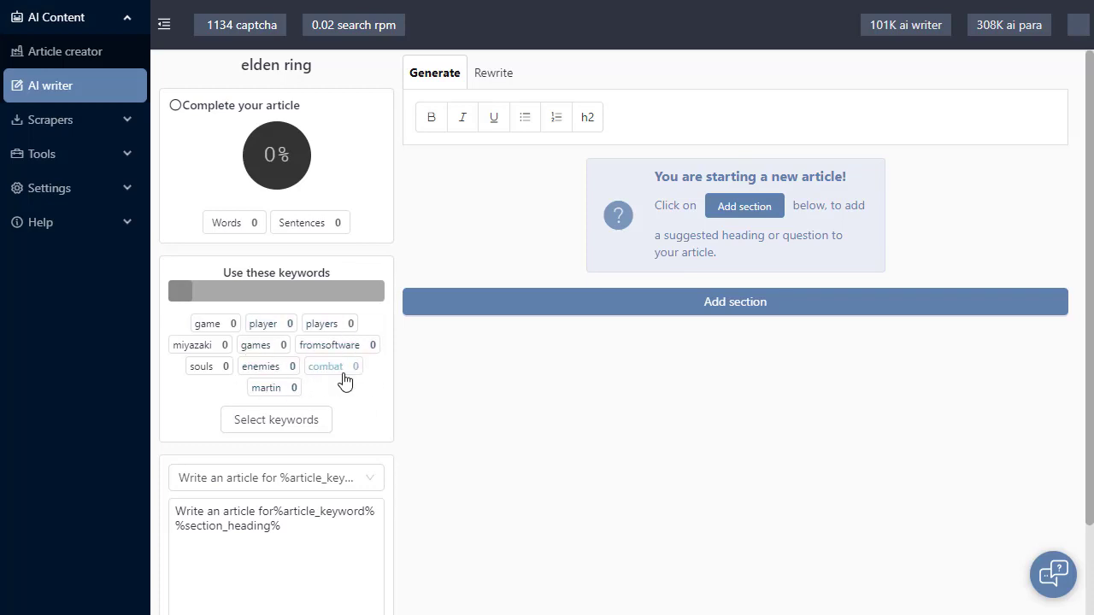
{"action": "scroll", "coordinate": [353, 432], "scroll_direction": "down", "scroll_amount": 1}
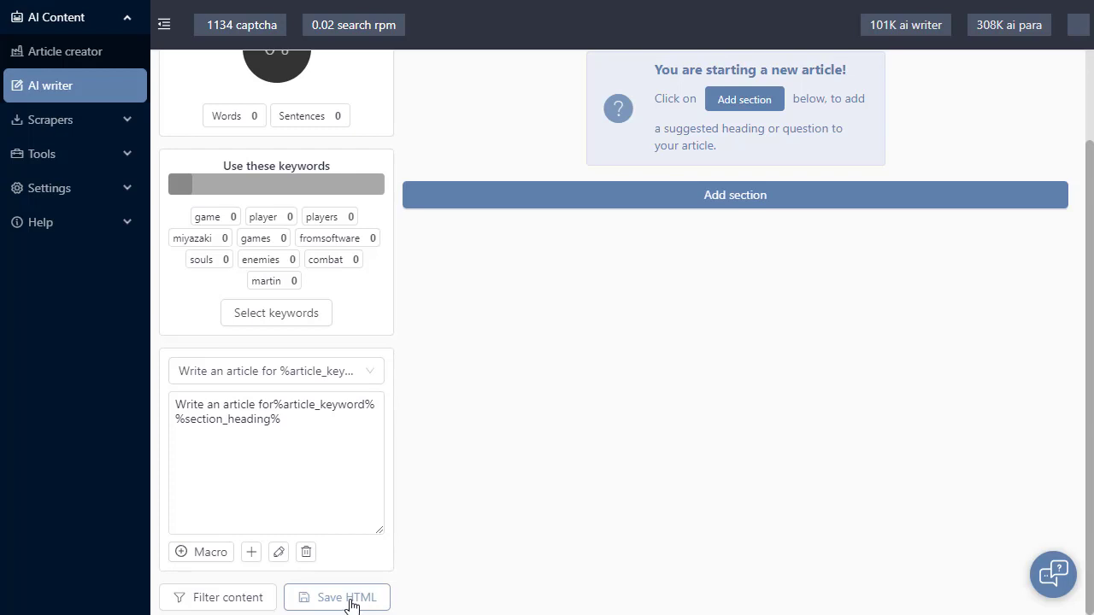
{"action": "scroll", "coordinate": [356, 573], "scroll_direction": "up", "scroll_amount": 2}
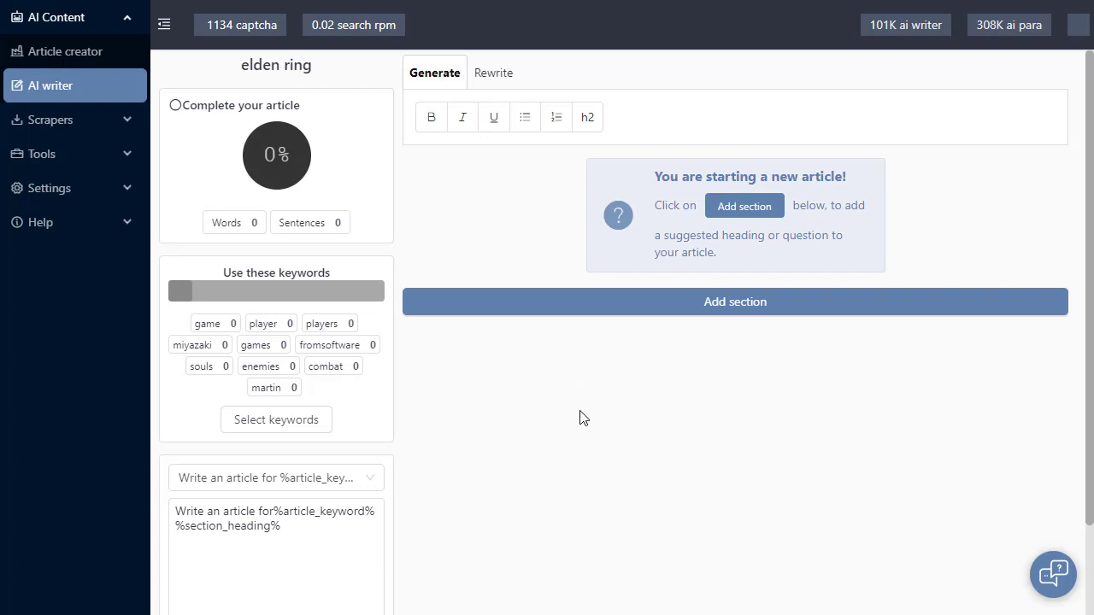
{"action": "left_click", "coordinate": [825, 309]}
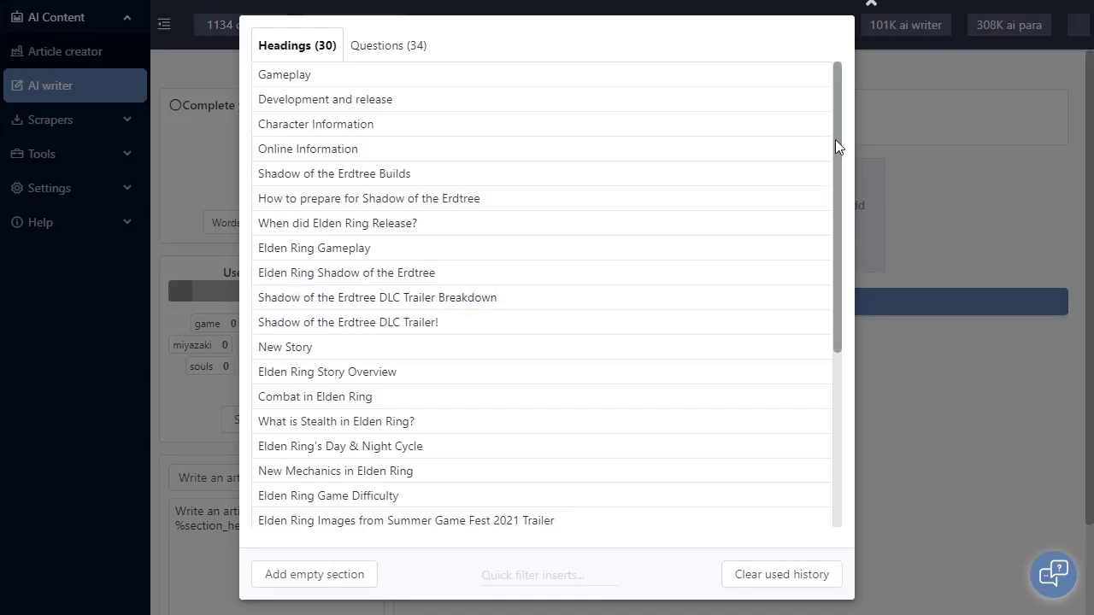
{"action": "left_click_drag", "start_coordinate": [835, 139], "coordinate": [834, 261]}
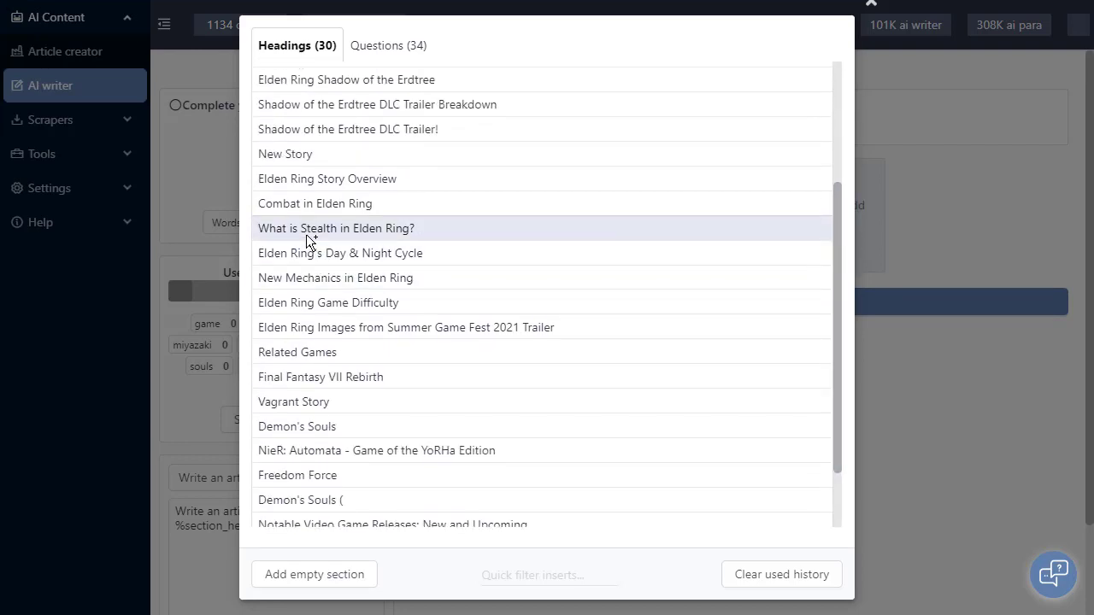
{"action": "left_click", "coordinate": [456, 227]}
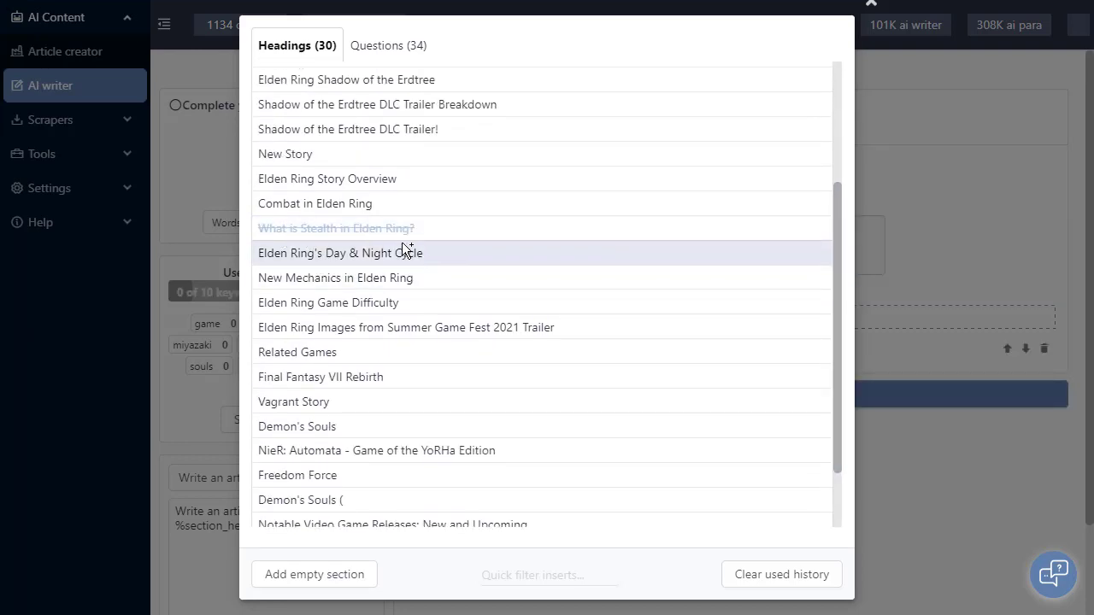
Add the suggested question "Will there be an Elden Ring 2?" as another article section and return to the editor
{"action": "left_click", "coordinate": [377, 51]}
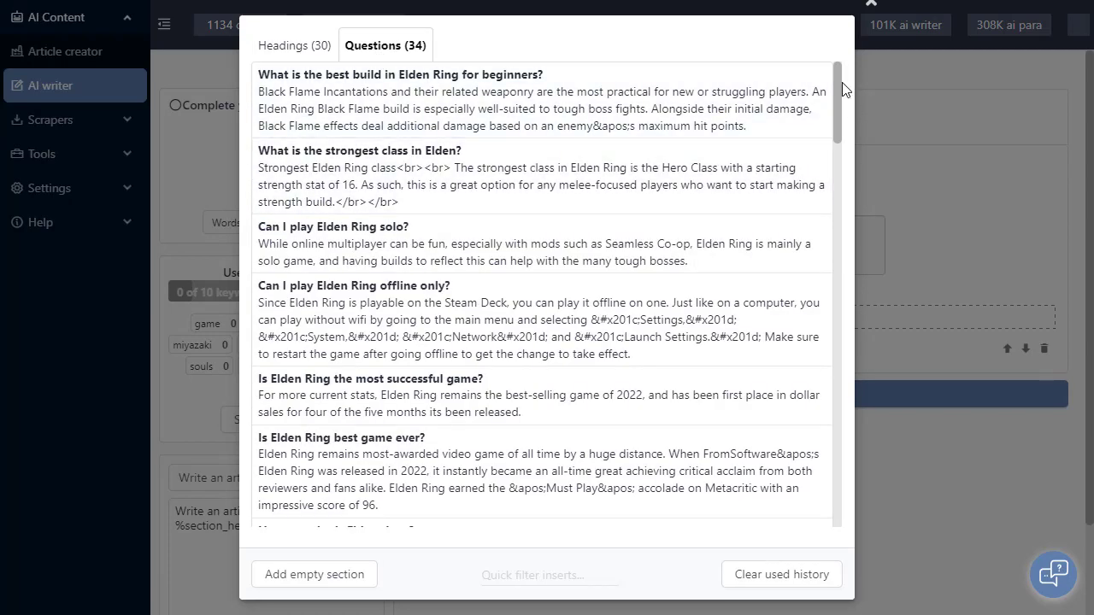
{"action": "left_click_drag", "start_coordinate": [837, 81], "coordinate": [839, 258]}
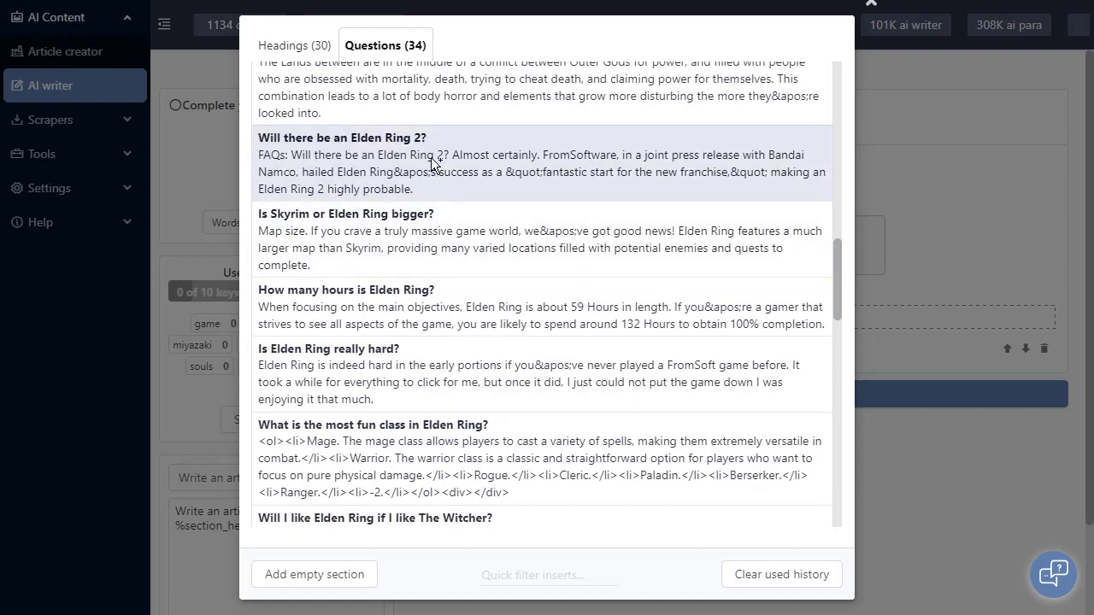
{"action": "left_click", "coordinate": [432, 162]}
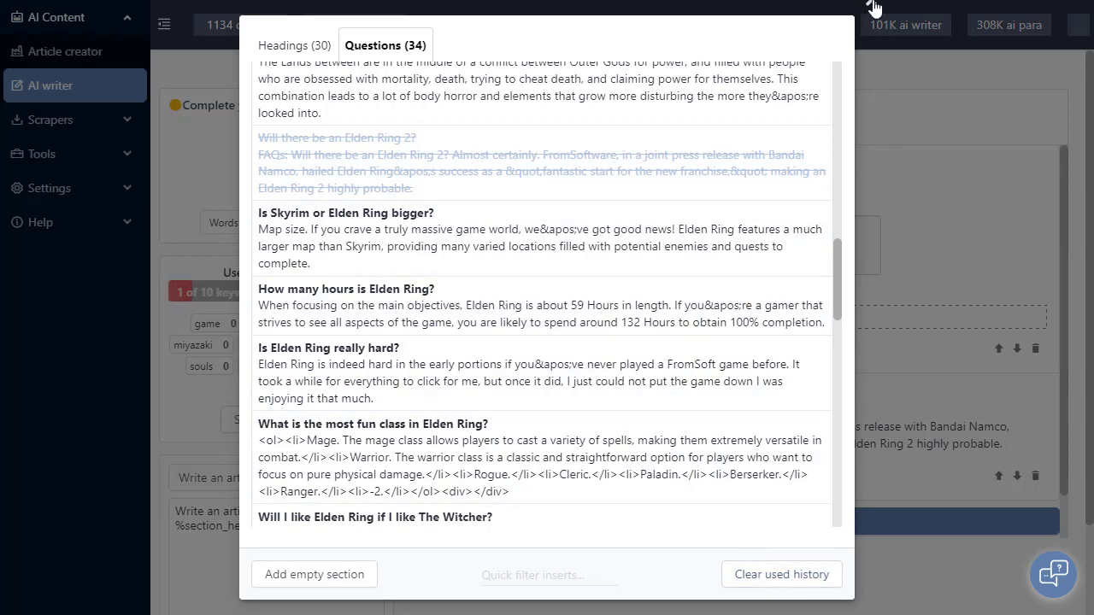
{"action": "left_click", "coordinate": [914, 193]}
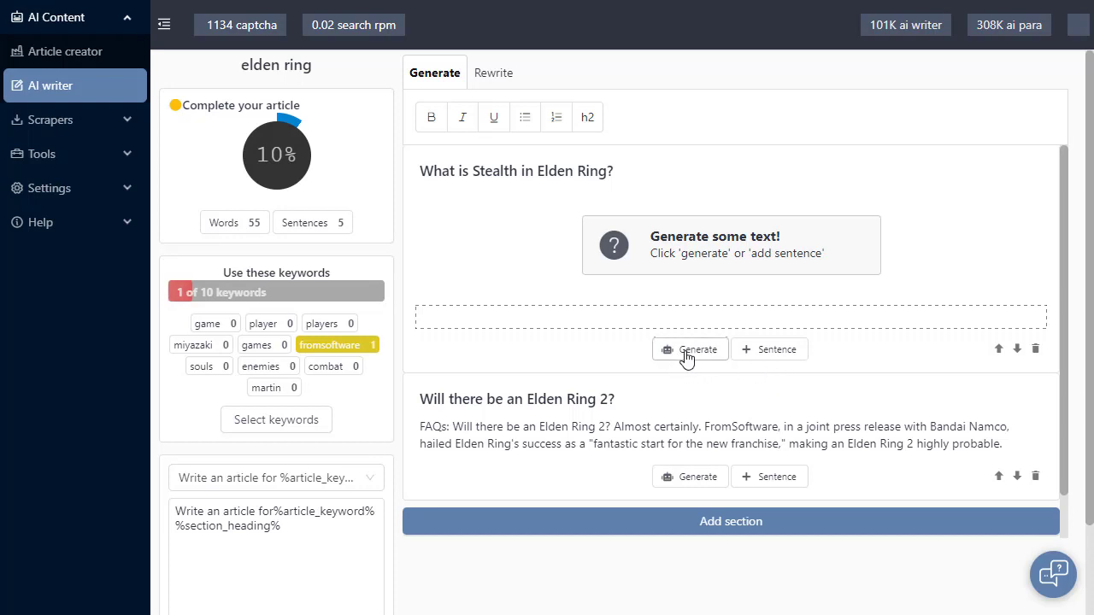
Insert the suggested sentences about the free PlayStation 5 upgrade and about summoning Spirits into the "What is Stealth in Elden Ring?" section
{"action": "left_click", "coordinate": [786, 357]}
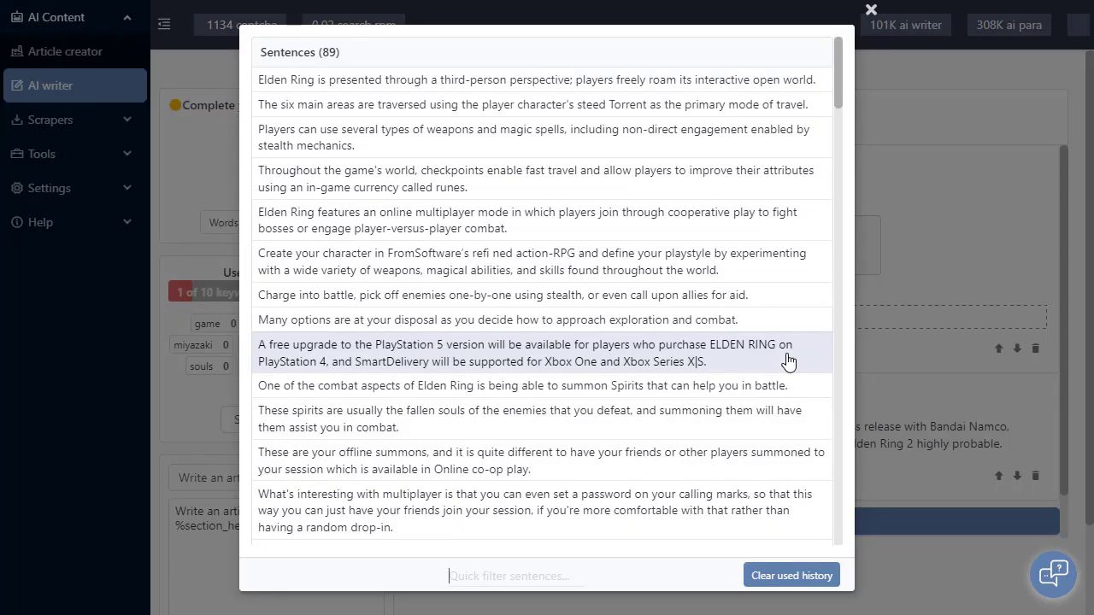
{"action": "left_click_drag", "start_coordinate": [837, 57], "coordinate": [706, 134]}
{"action": "left_click", "coordinate": [544, 222]}
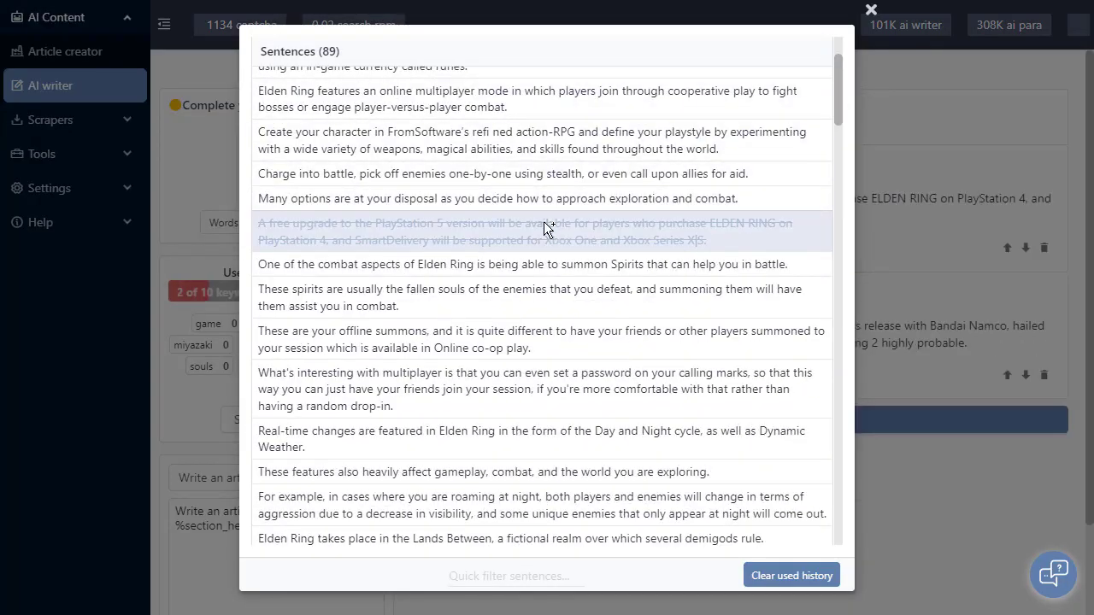
{"action": "left_click", "coordinate": [539, 264]}
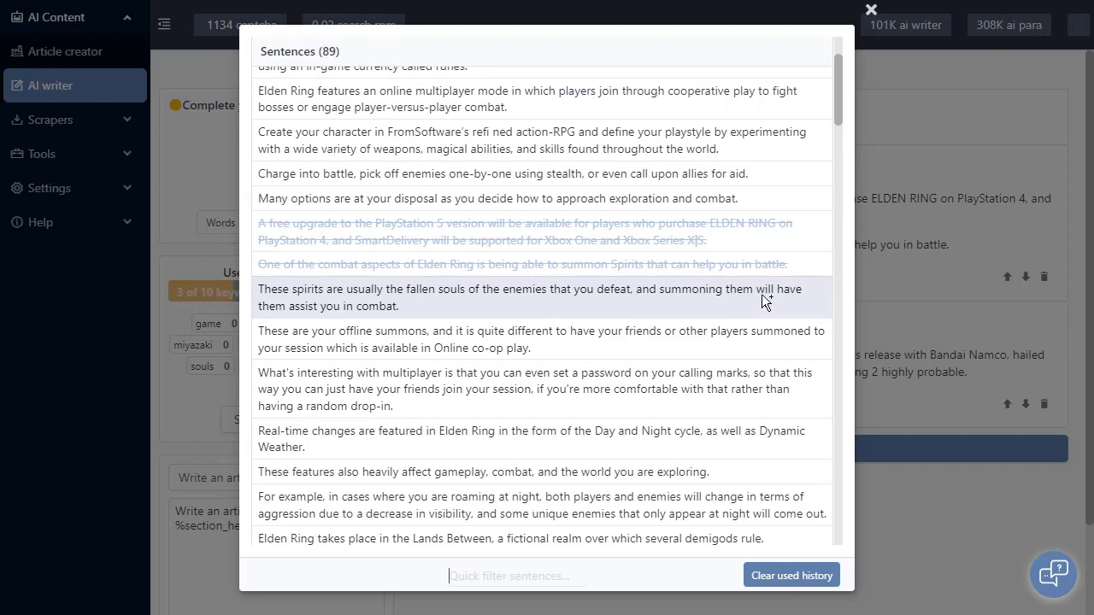
{"action": "left_click", "coordinate": [914, 293]}
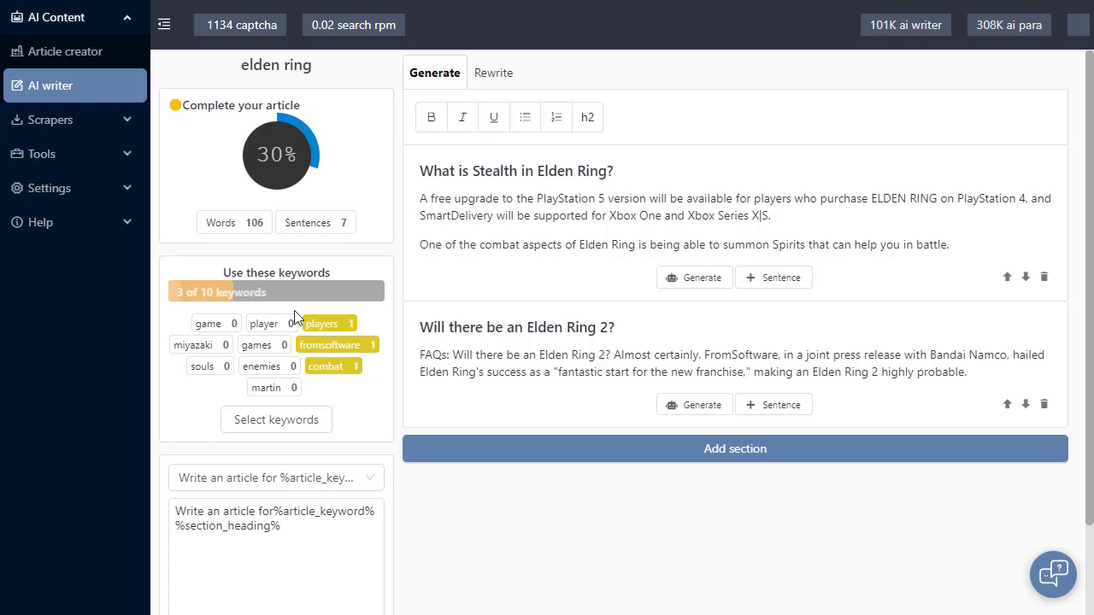
Review the article's keyword selection and remove "martin" and "player" from the selected keywords
{"action": "left_click", "coordinate": [297, 430]}
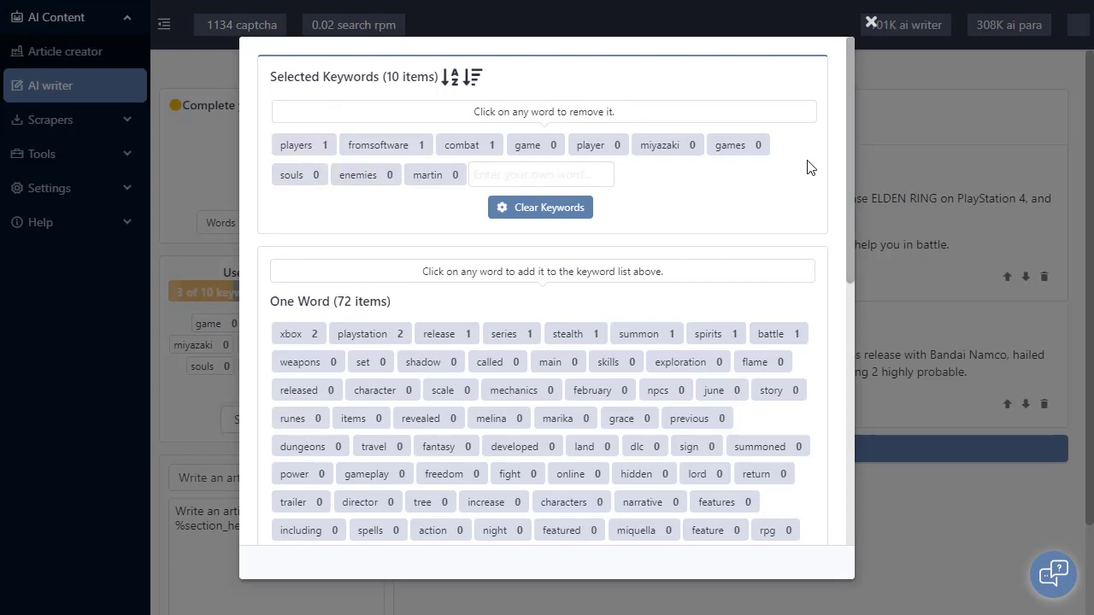
{"action": "scroll", "coordinate": [848, 163], "scroll_direction": "down", "scroll_amount": 2}
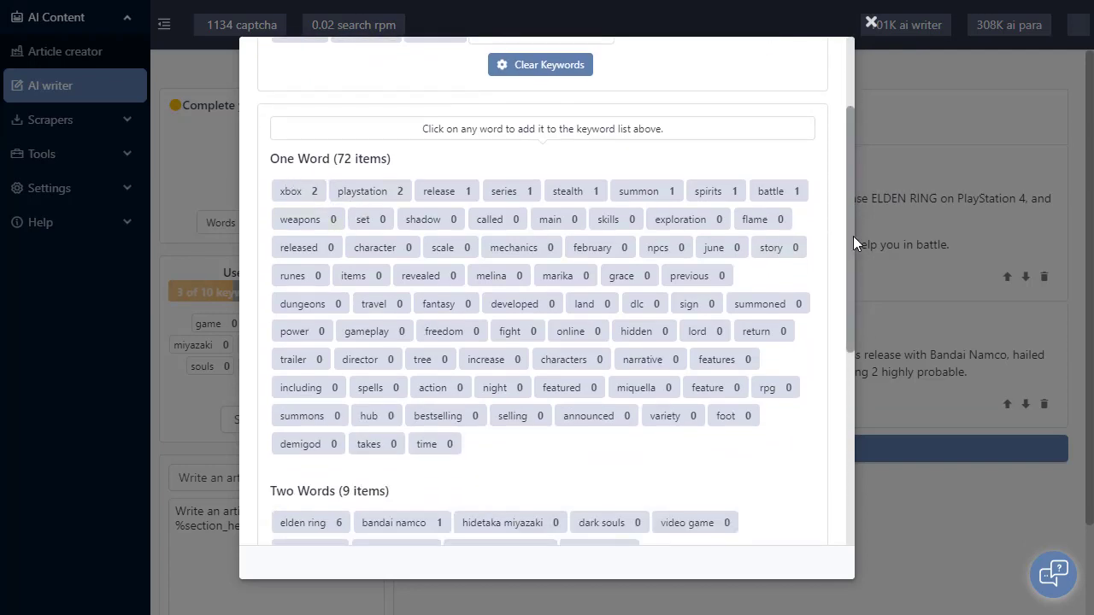
{"action": "left_click_drag", "start_coordinate": [852, 236], "coordinate": [851, 465]}
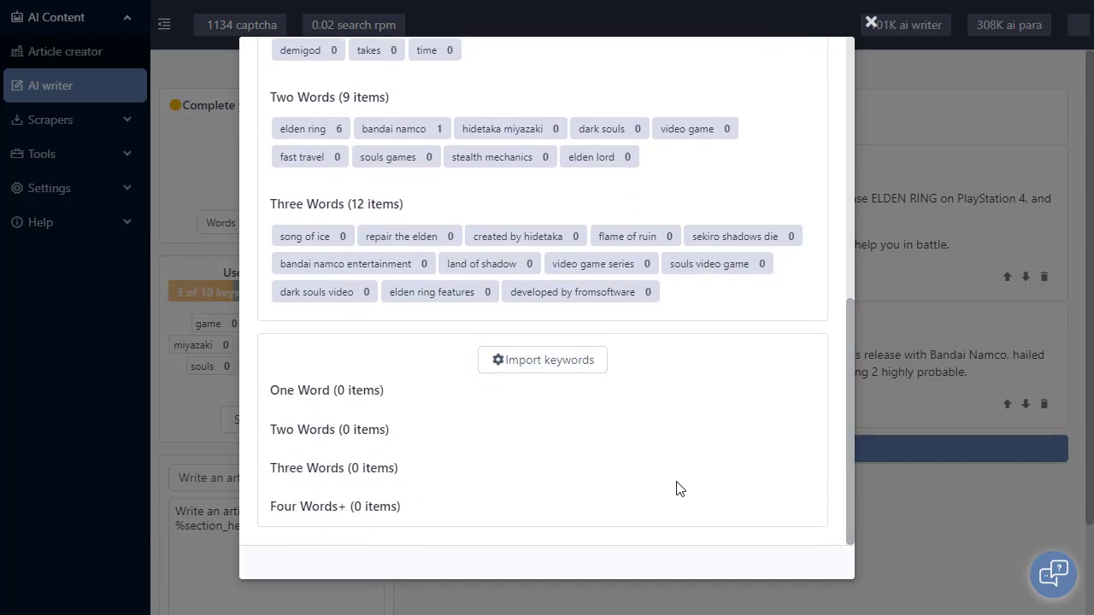
{"action": "scroll", "coordinate": [684, 491], "scroll_direction": "up", "scroll_amount": 2}
{"action": "scroll", "coordinate": [727, 504], "scroll_direction": "up", "scroll_amount": 5}
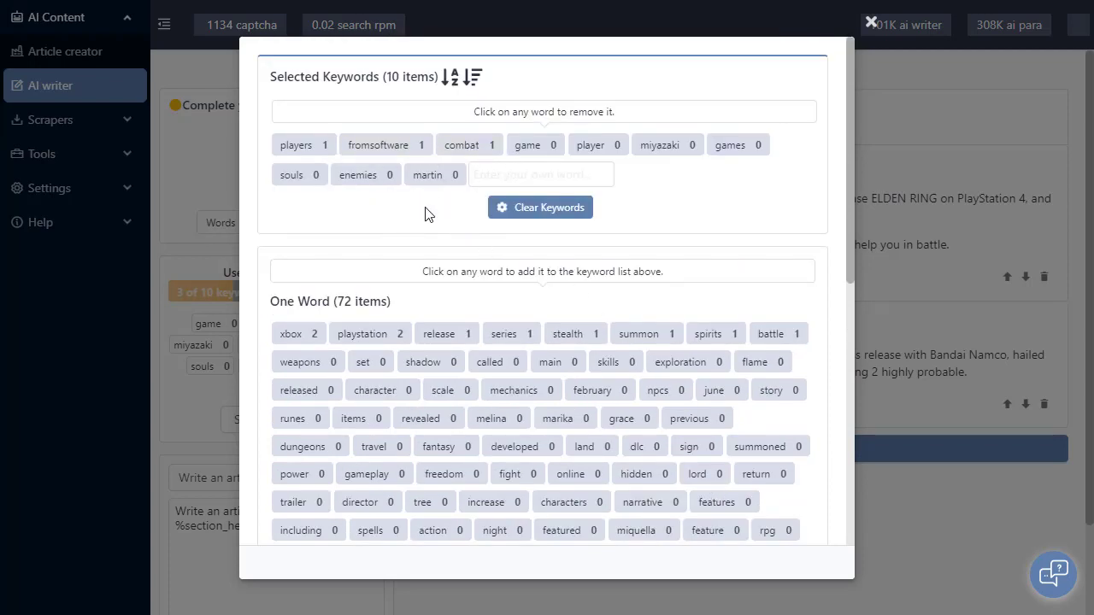
{"action": "left_click", "coordinate": [440, 181]}
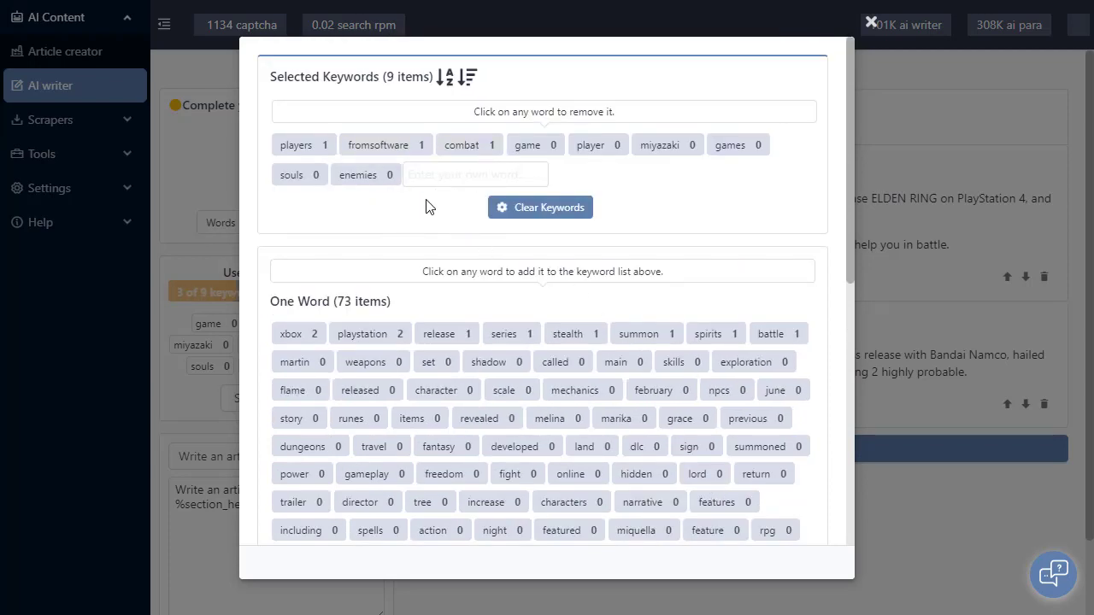
{"action": "left_click", "coordinate": [593, 146]}
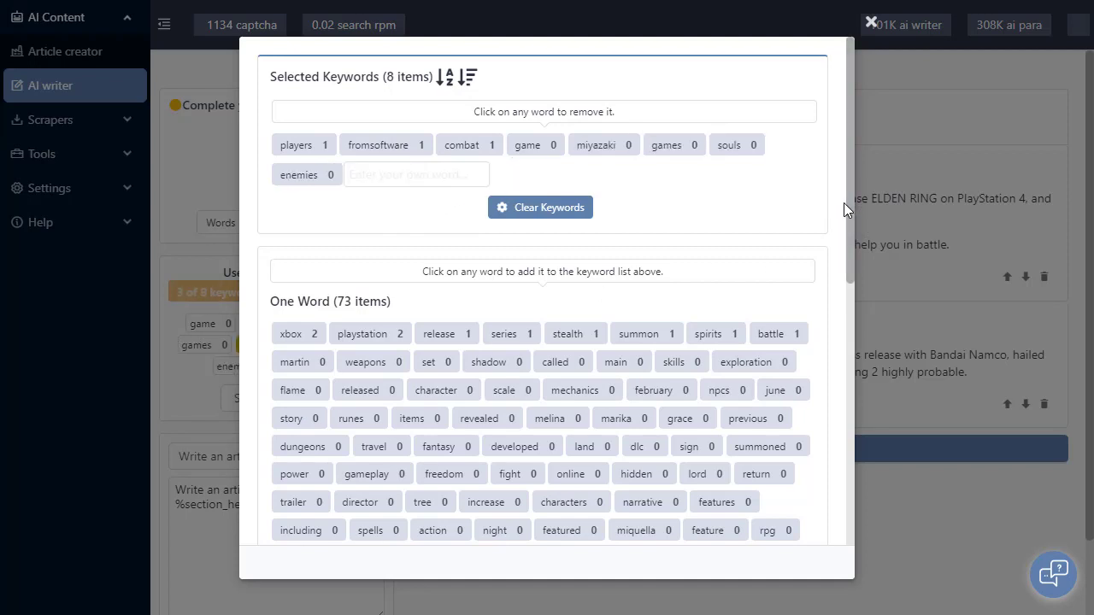
Add the two-word keyword "elden ring" to the selected keywords and return to the article
{"action": "left_click_drag", "start_coordinate": [851, 207], "coordinate": [849, 343]}
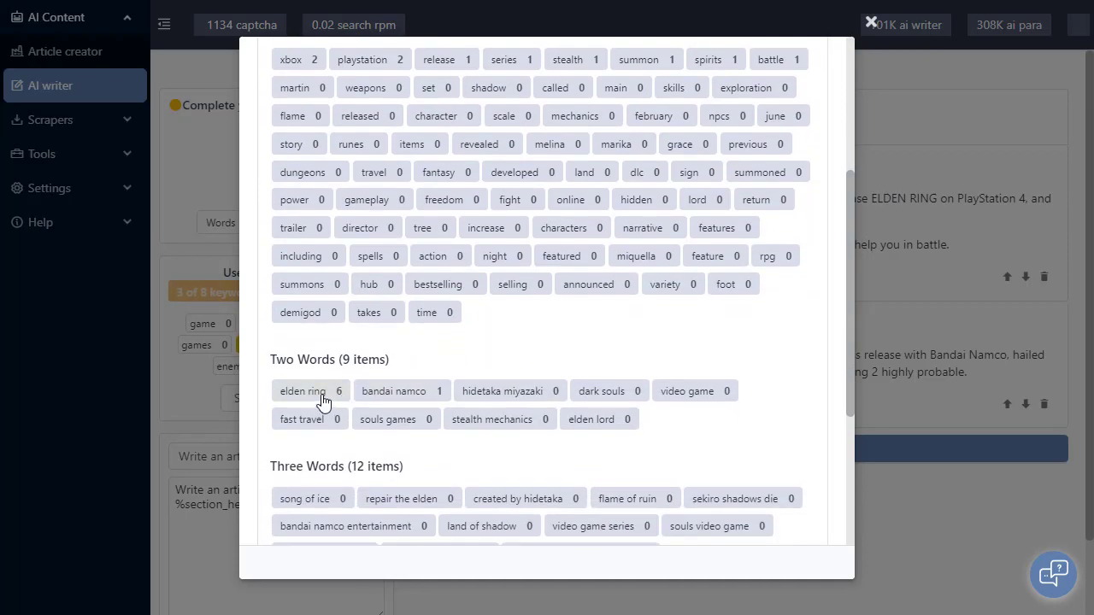
{"action": "left_click", "coordinate": [356, 393]}
{"action": "left_click_drag", "start_coordinate": [851, 303], "coordinate": [899, 108]}
{"action": "left_click", "coordinate": [906, 114]}
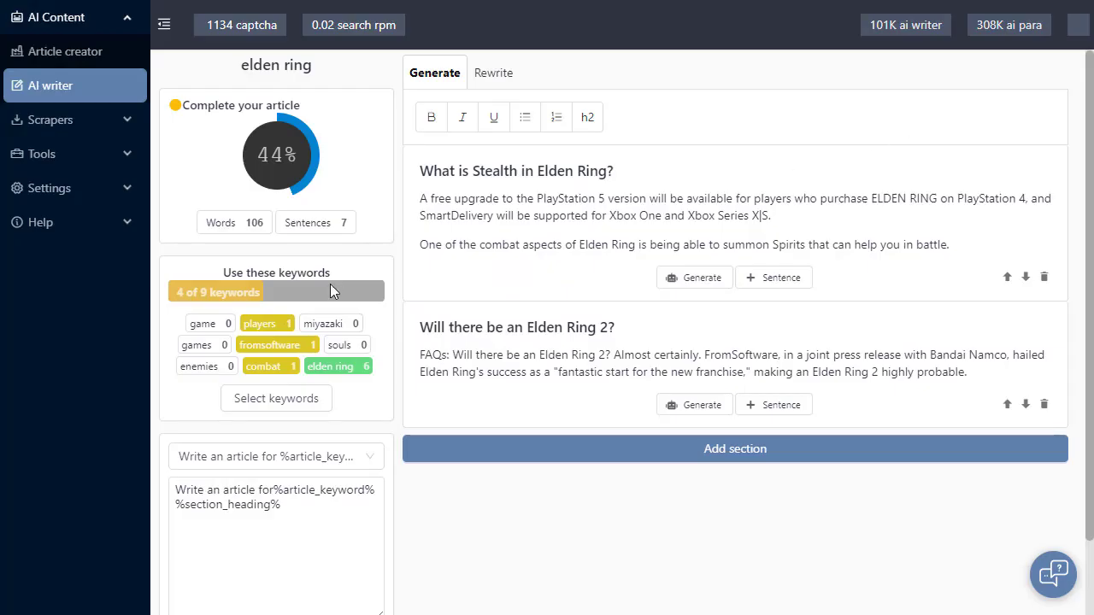
Delete the body text of the "What is Stealth in Elden Ring?" section and generate AI text for it instead
{"action": "left_click_drag", "start_coordinate": [981, 243], "coordinate": [345, 200]}
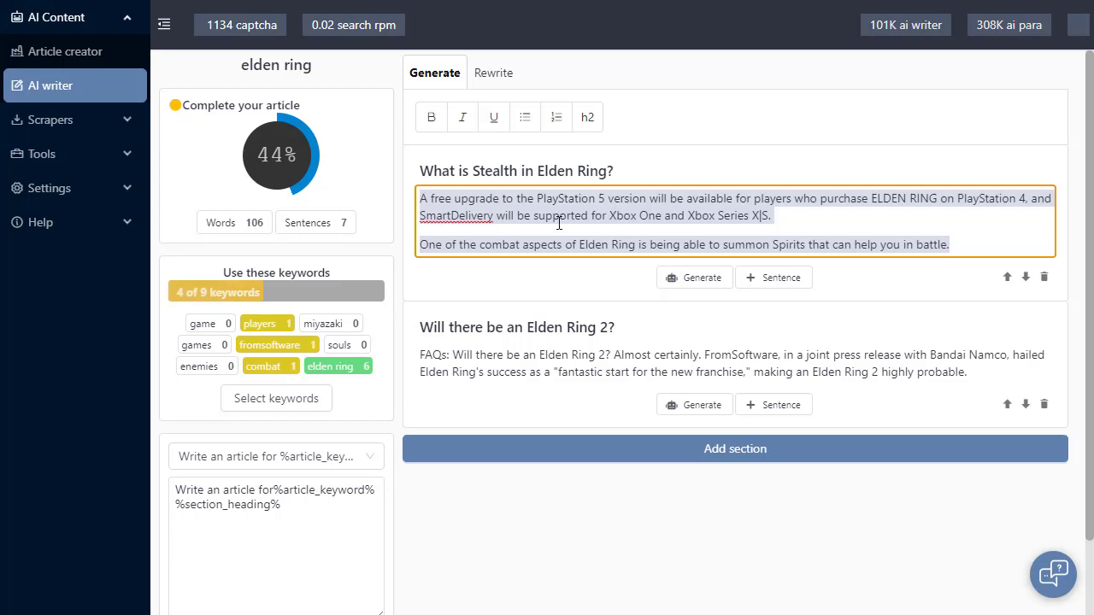
{"action": "key", "text": "BackSpace"}
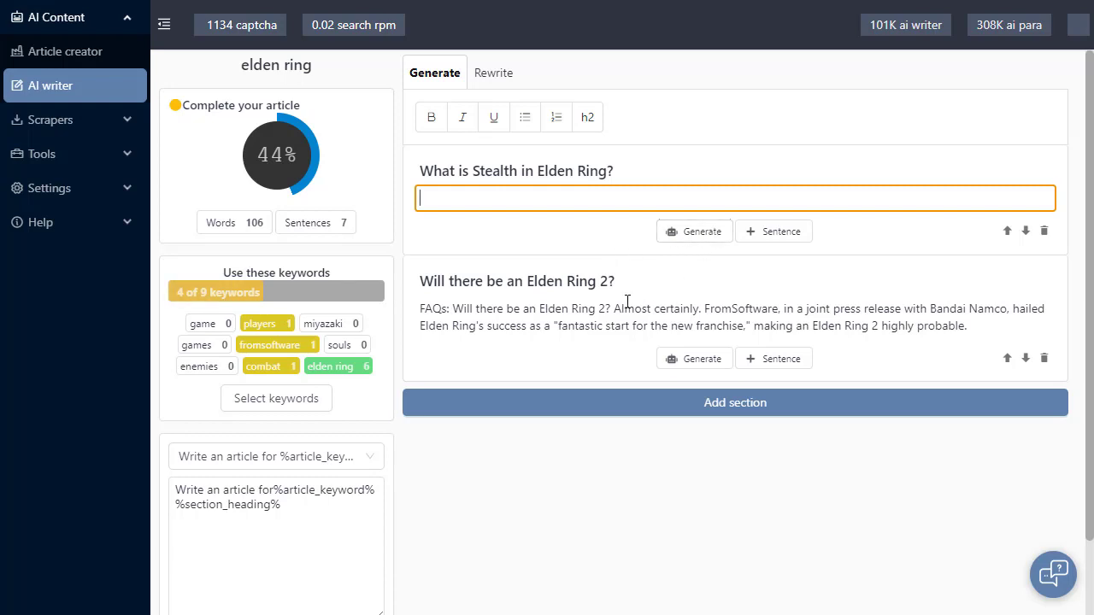
{"action": "scroll", "coordinate": [411, 445], "scroll_direction": "down", "scroll_amount": 1}
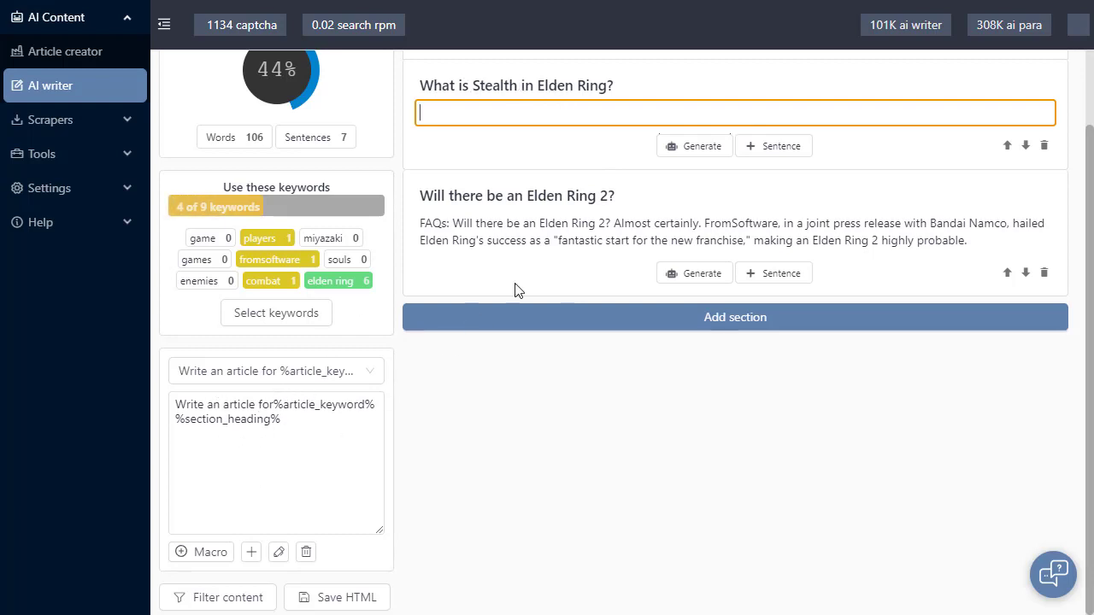
{"action": "left_click", "coordinate": [693, 151]}
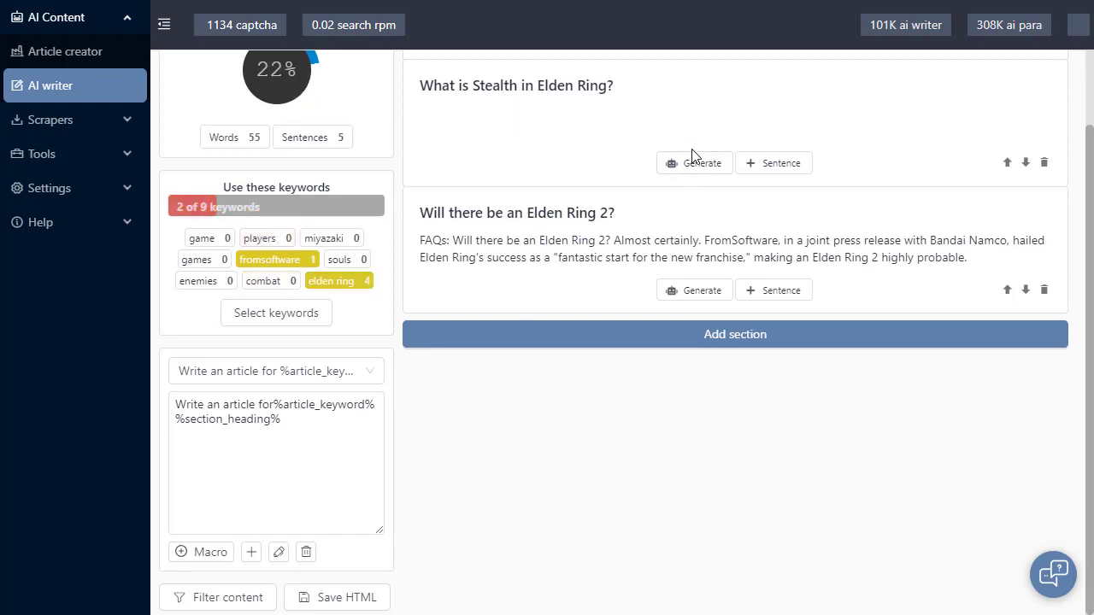
Look through the available prompt templates, keep the current one and place the cursor in its prompt text
{"action": "left_click", "coordinate": [361, 381]}
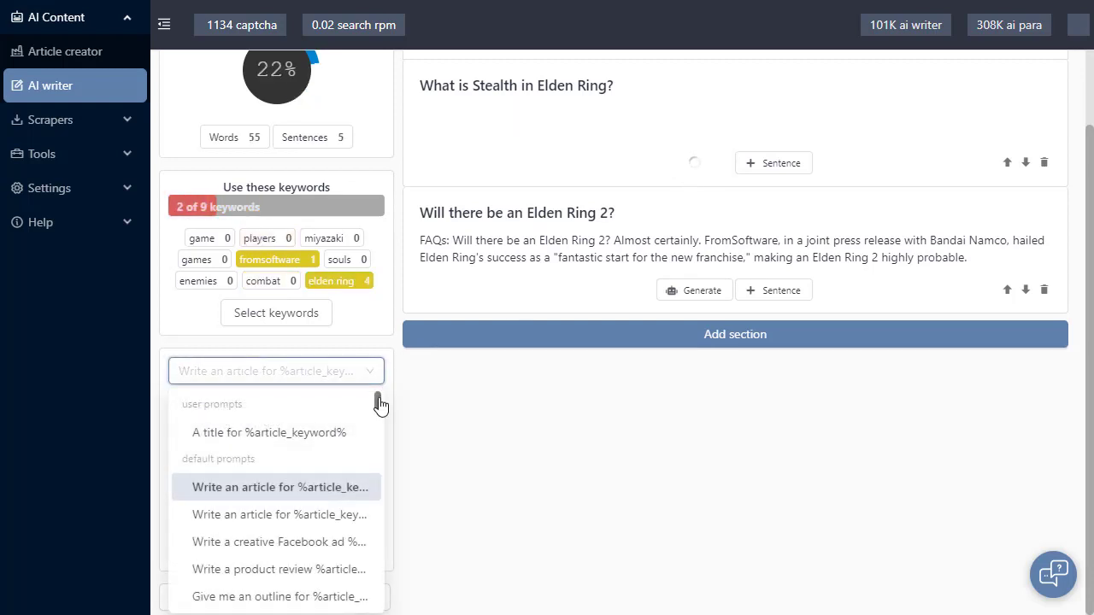
{"action": "mouse_move", "coordinate": [379, 401]}
{"action": "left_mouse_down"}
{"action": "mouse_move", "coordinate": [378, 599]}
{"action": "mouse_move", "coordinate": [380, 389]}
{"action": "left_mouse_up"}
{"action": "left_click", "coordinate": [426, 383]}
{"action": "left_click", "coordinate": [295, 466]}
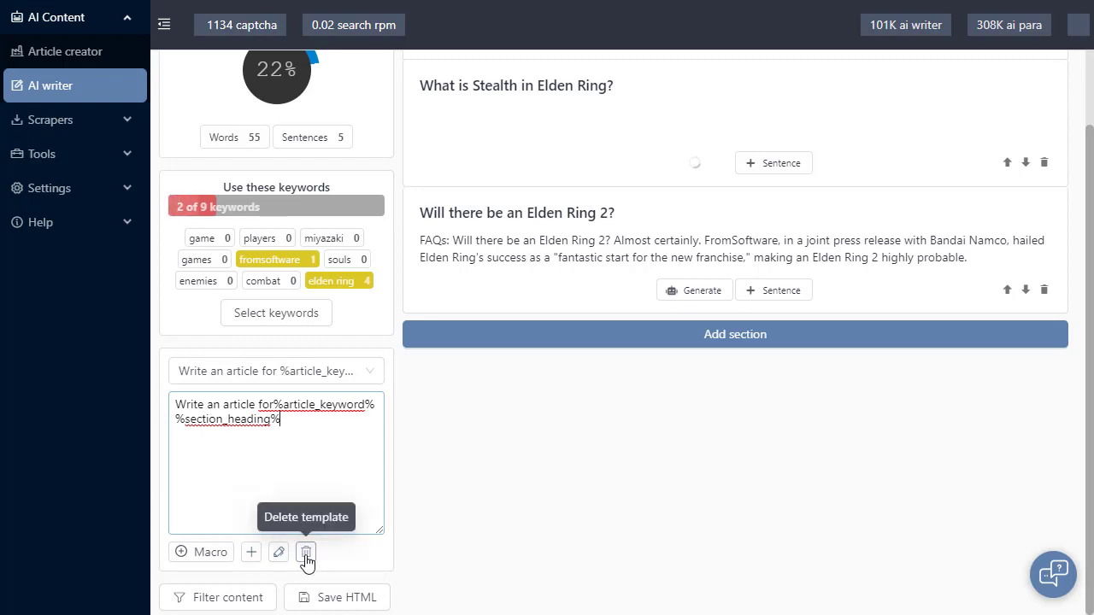
Select the user prompt template "A title for %article_keyword%", open it for editing and save it
{"action": "left_click", "coordinate": [369, 374]}
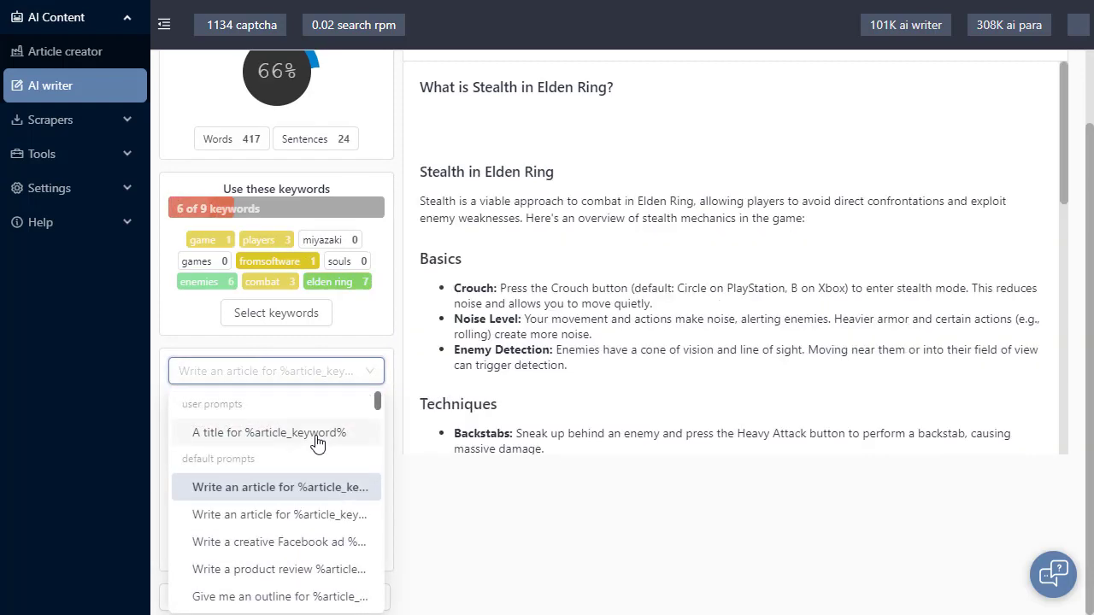
{"action": "left_click", "coordinate": [271, 436]}
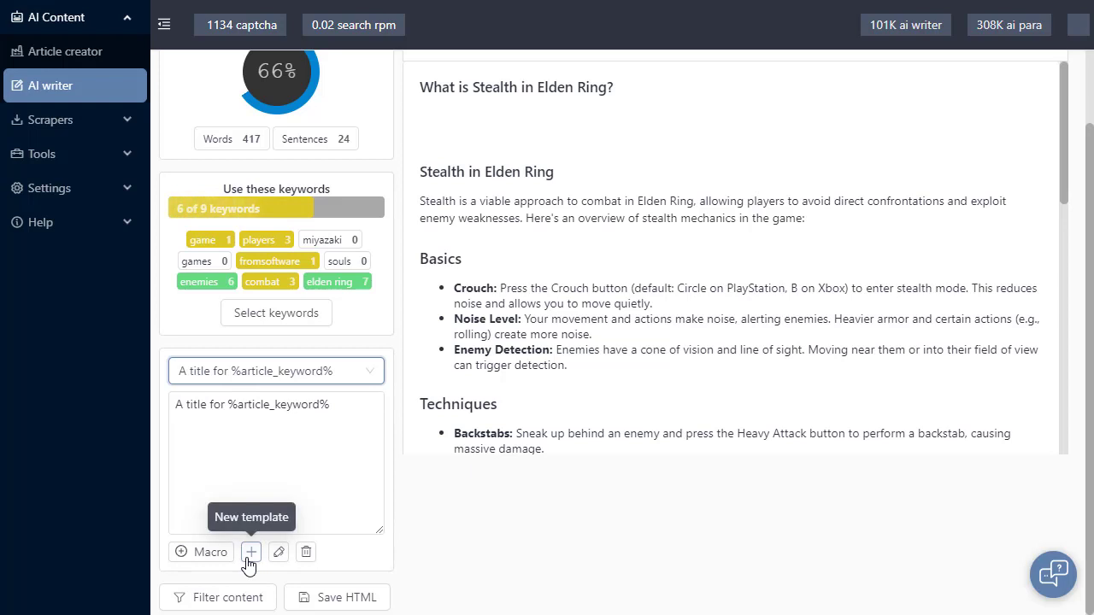
{"action": "left_click", "coordinate": [277, 552]}
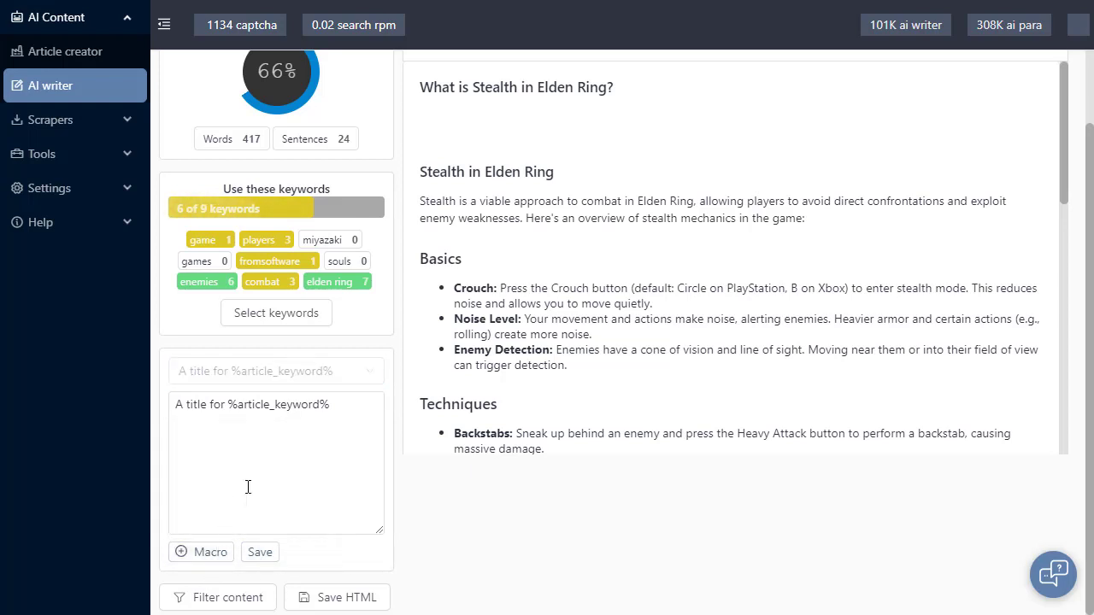
{"action": "left_click", "coordinate": [346, 412]}
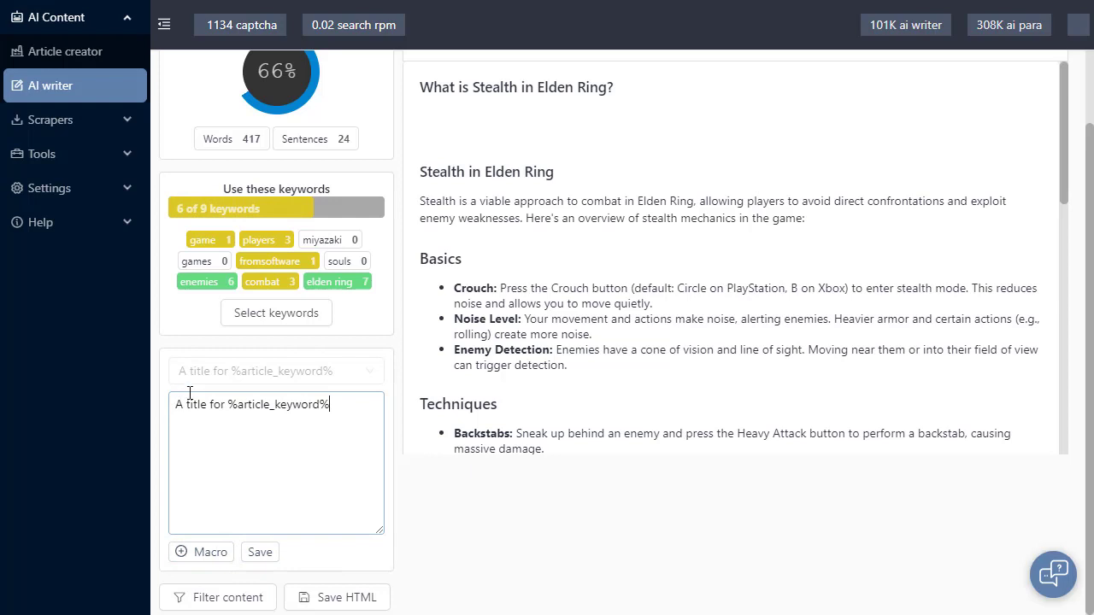
{"action": "left_click", "coordinate": [254, 556]}
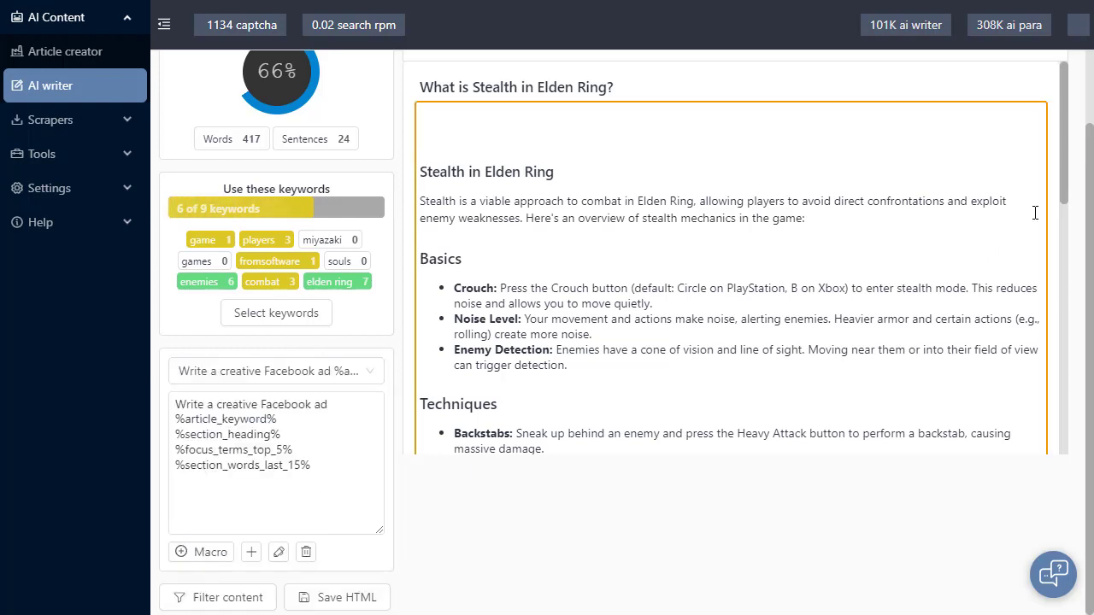
{"action": "scroll", "coordinate": [1071, 232], "scroll_direction": "up", "scroll_amount": 1}
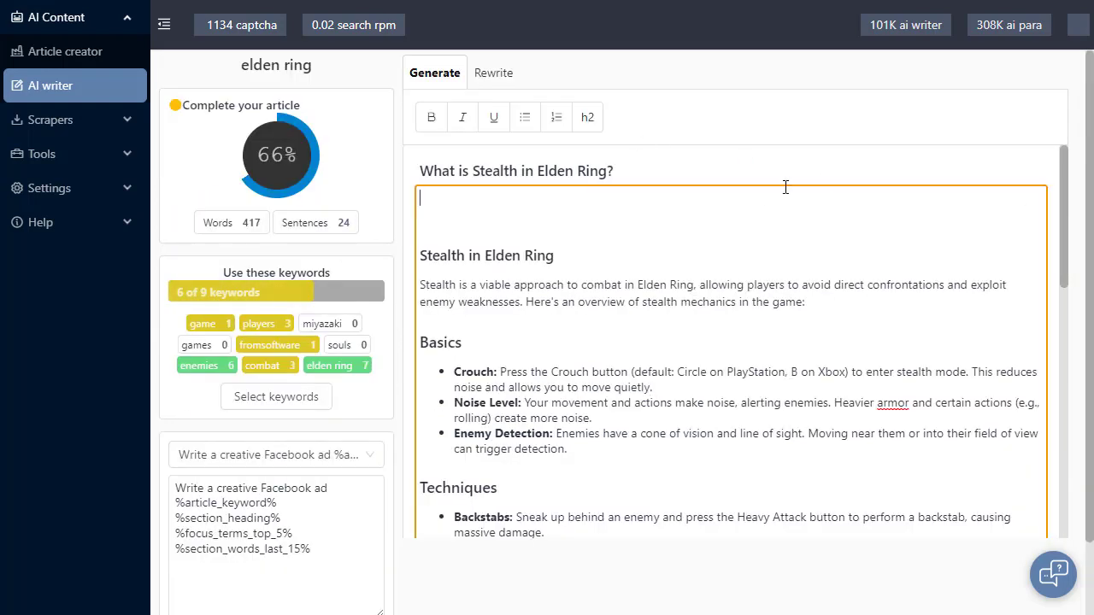
{"action": "left_click", "coordinate": [1064, 150]}
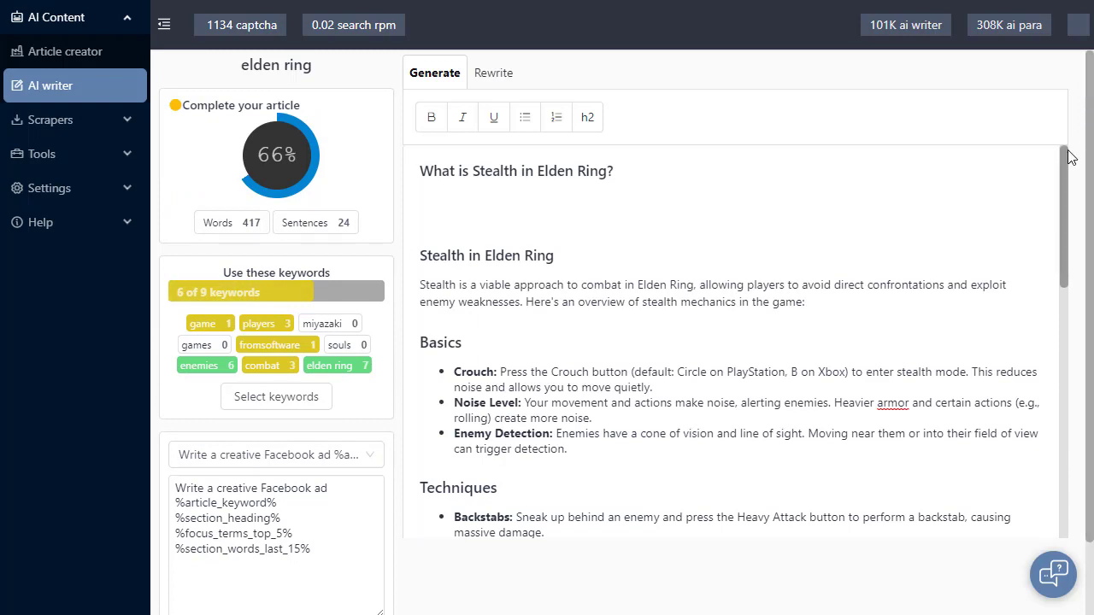
{"action": "scroll", "coordinate": [1064, 205], "scroll_direction": "down", "scroll_amount": 1}
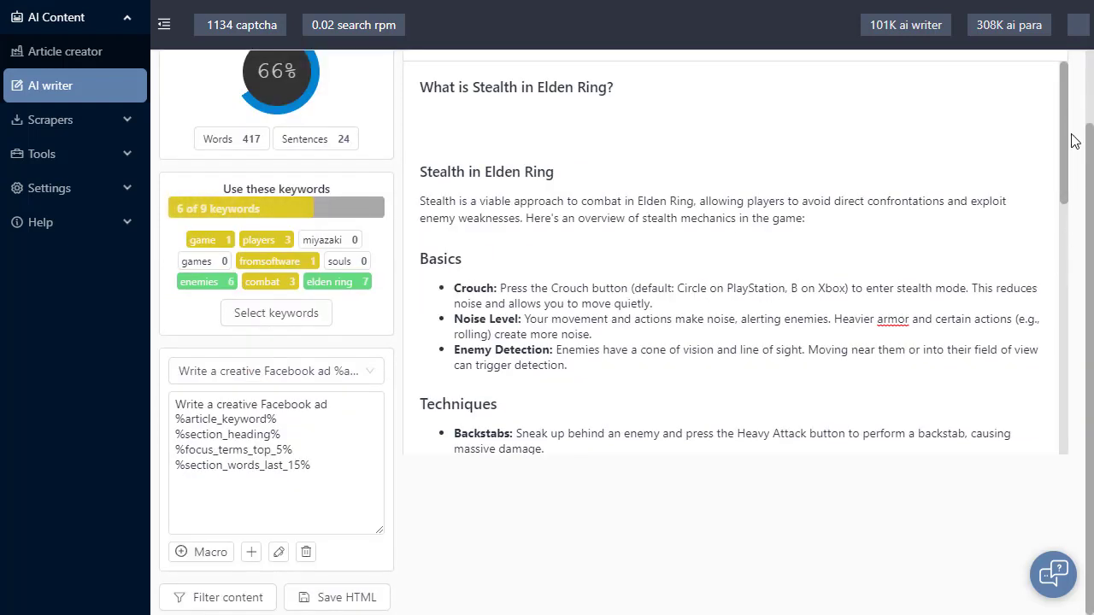
{"action": "scroll", "coordinate": [1034, 154], "scroll_direction": "up", "scroll_amount": 1}
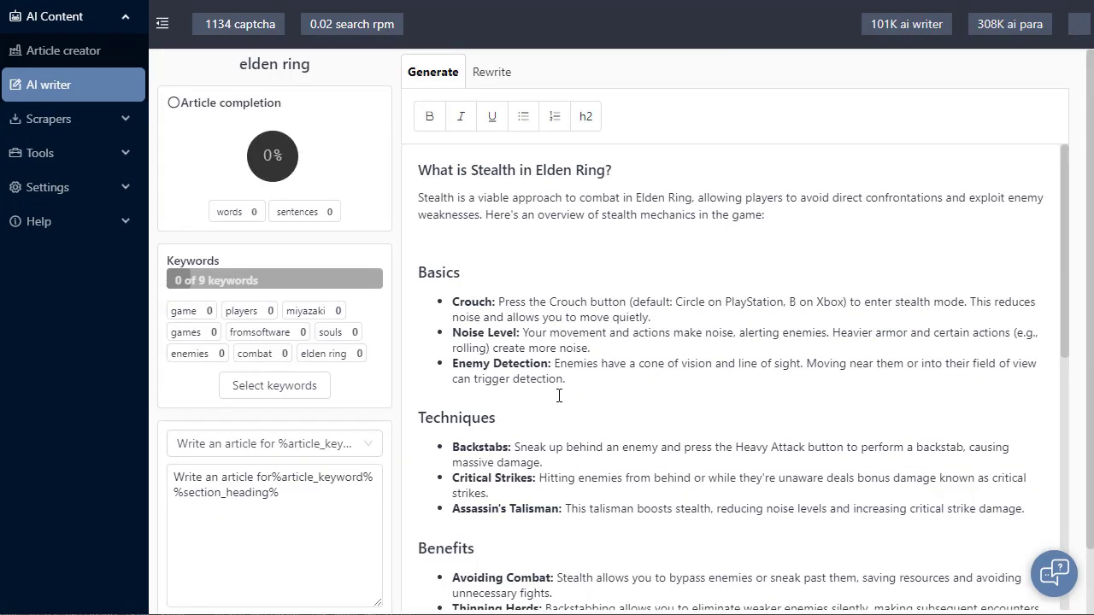
Insert the test text "dfasdsa" above BASICS in the article's rewrite text, then return to the generated article and look through its sections
{"action": "left_click", "coordinate": [489, 73]}
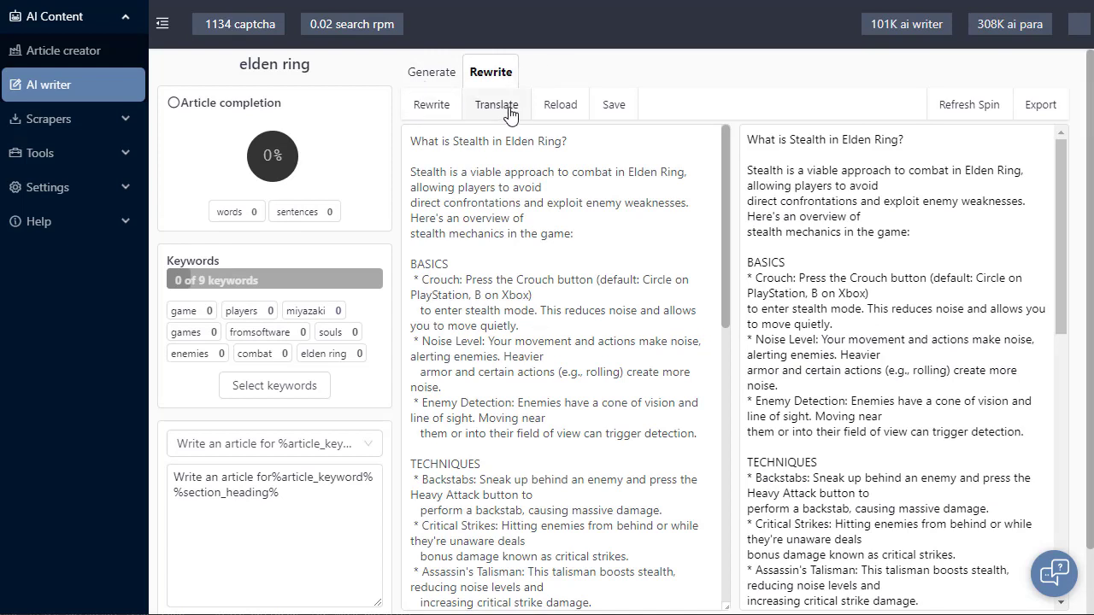
{"action": "left_click", "coordinate": [570, 249]}
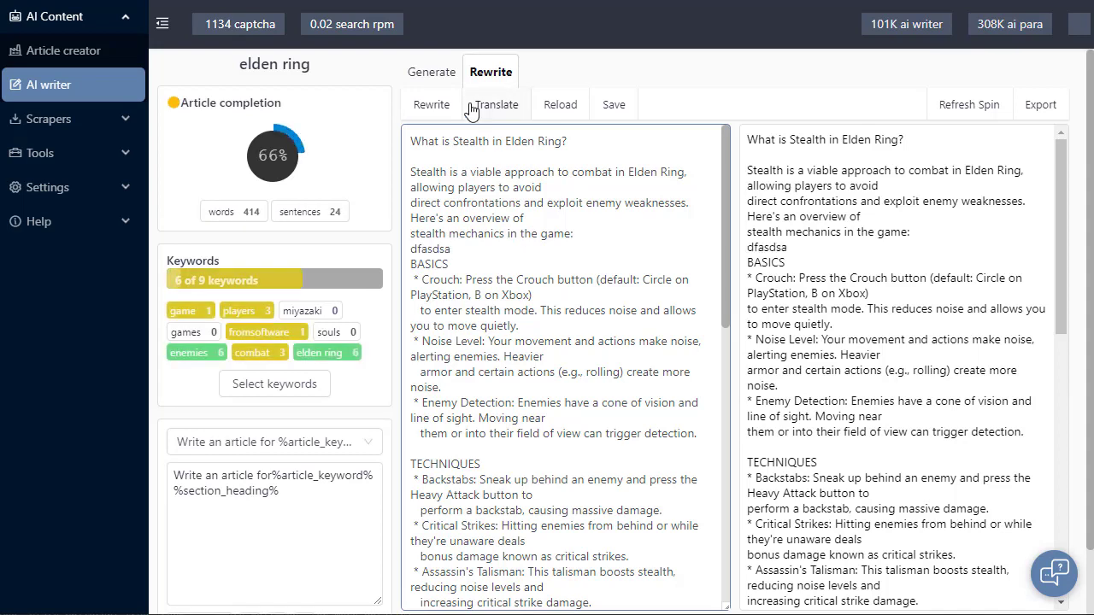
{"action": "left_click", "coordinate": [430, 75]}
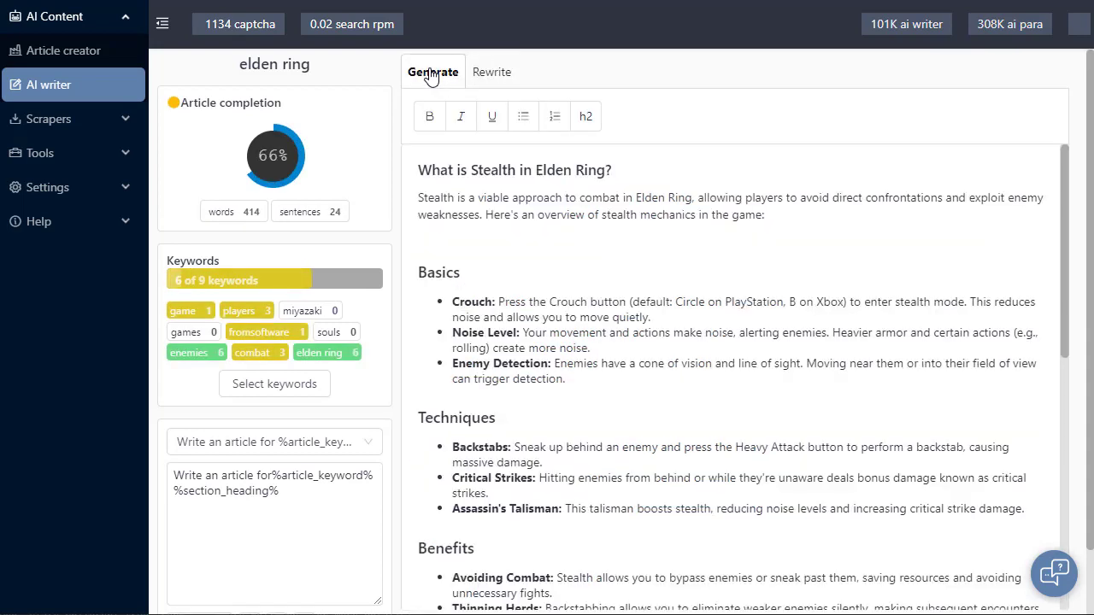
{"action": "scroll", "coordinate": [558, 275], "scroll_direction": "down", "scroll_amount": 2}
{"action": "scroll", "coordinate": [558, 274], "scroll_direction": "down", "scroll_amount": 5}
{"action": "scroll", "coordinate": [581, 299], "scroll_direction": "up", "scroll_amount": 7}
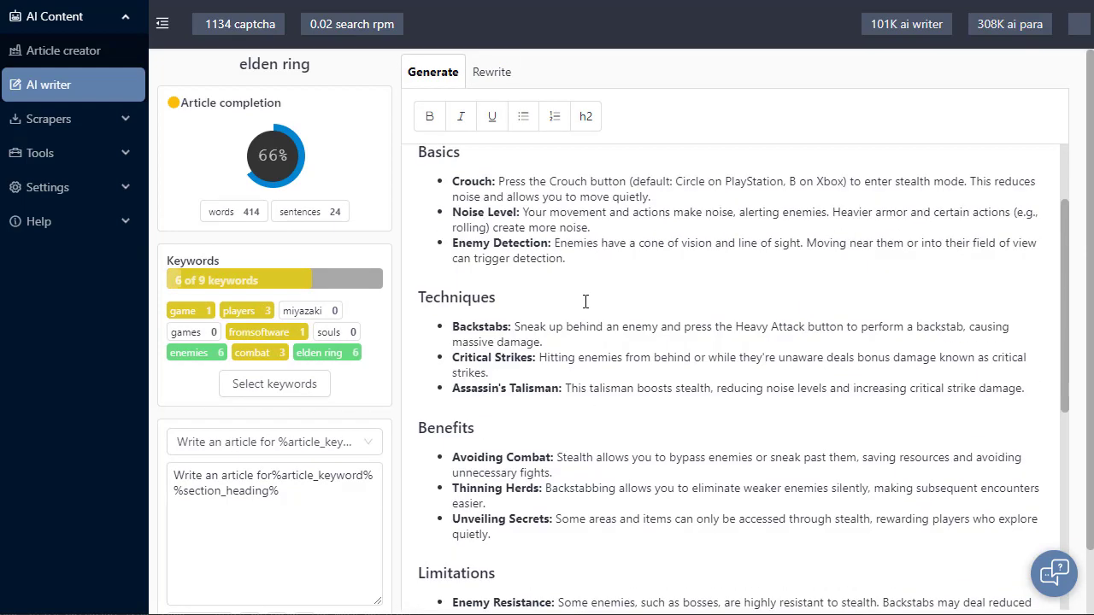
{"action": "left_click", "coordinate": [550, 220]}
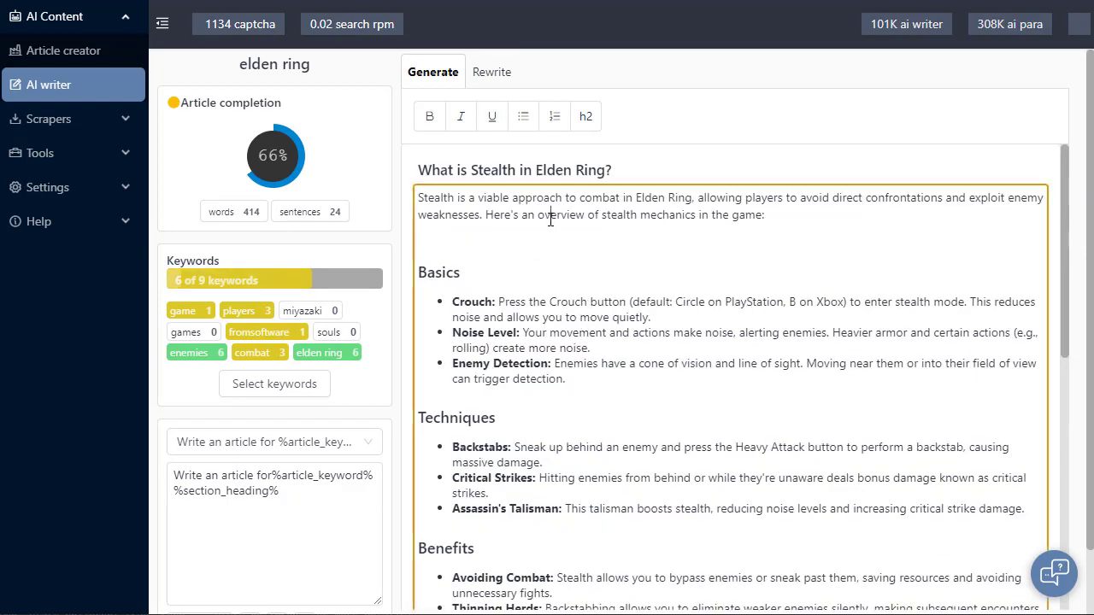
Insert "ddd" above Basics in the rewrite text and reload the article text to discard it
{"action": "left_click", "coordinate": [491, 72]}
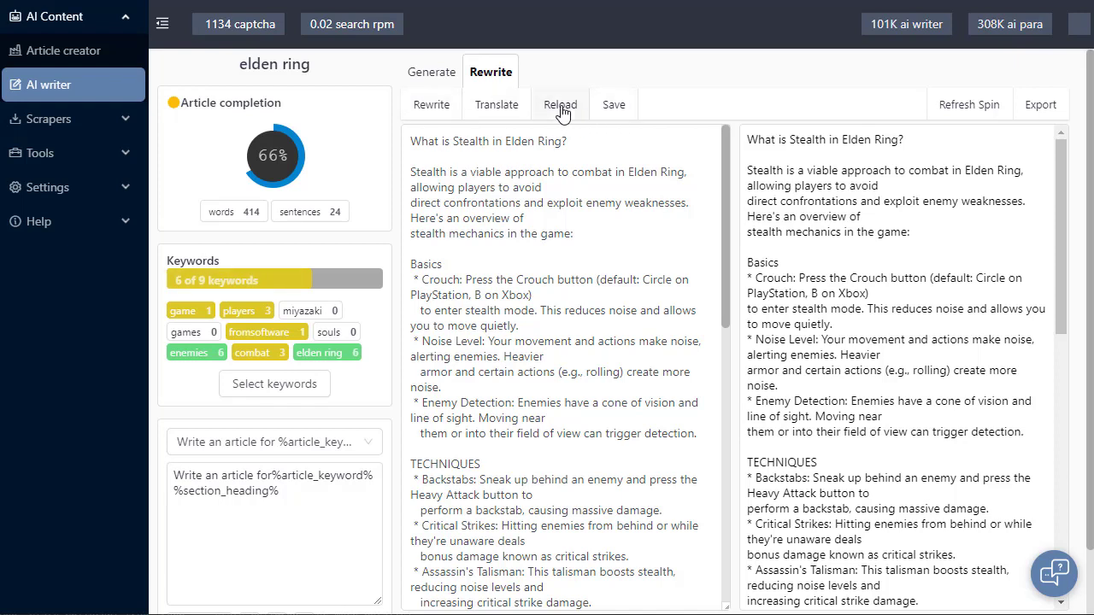
{"action": "left_click", "coordinate": [585, 248]}
{"action": "type", "text": "ddd"}
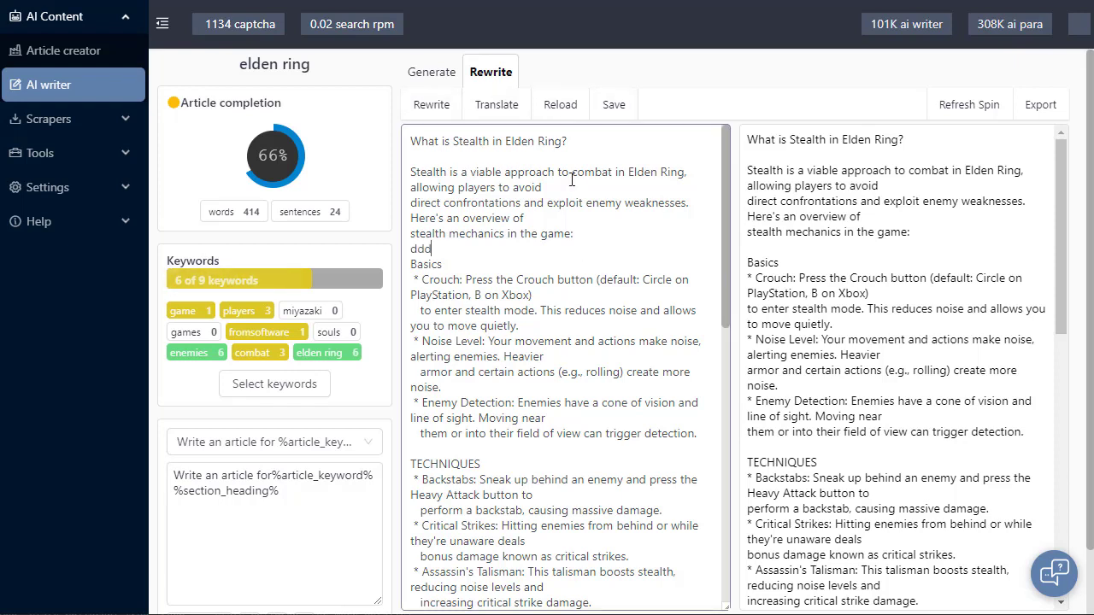
{"action": "left_click", "coordinate": [558, 106]}
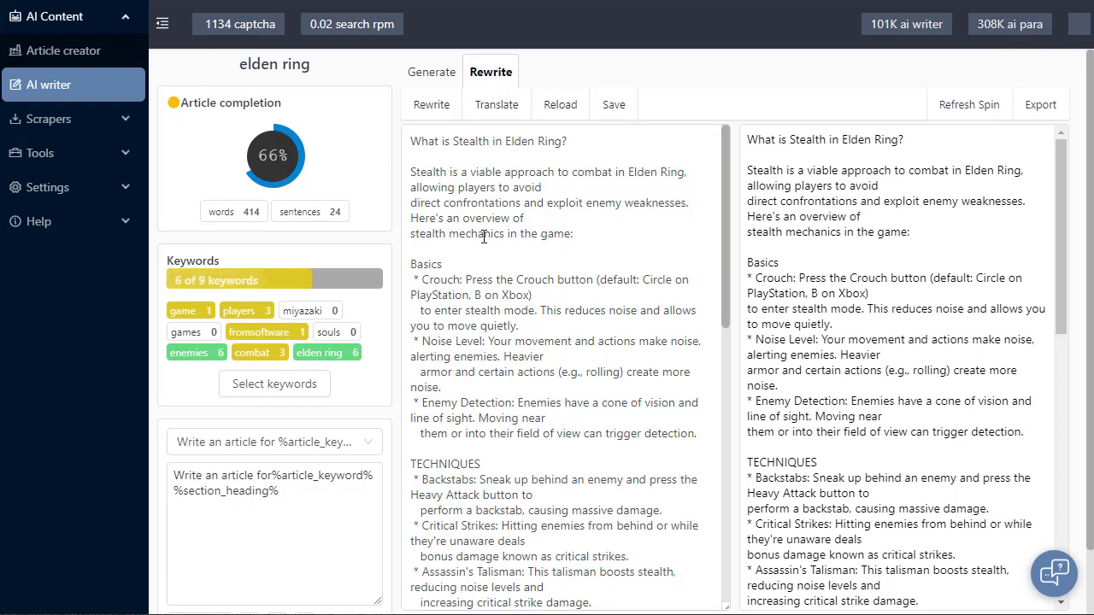
Add "dd" on the blank line above Basics in the rewrite text and delete it again
{"action": "left_click", "coordinate": [525, 256]}
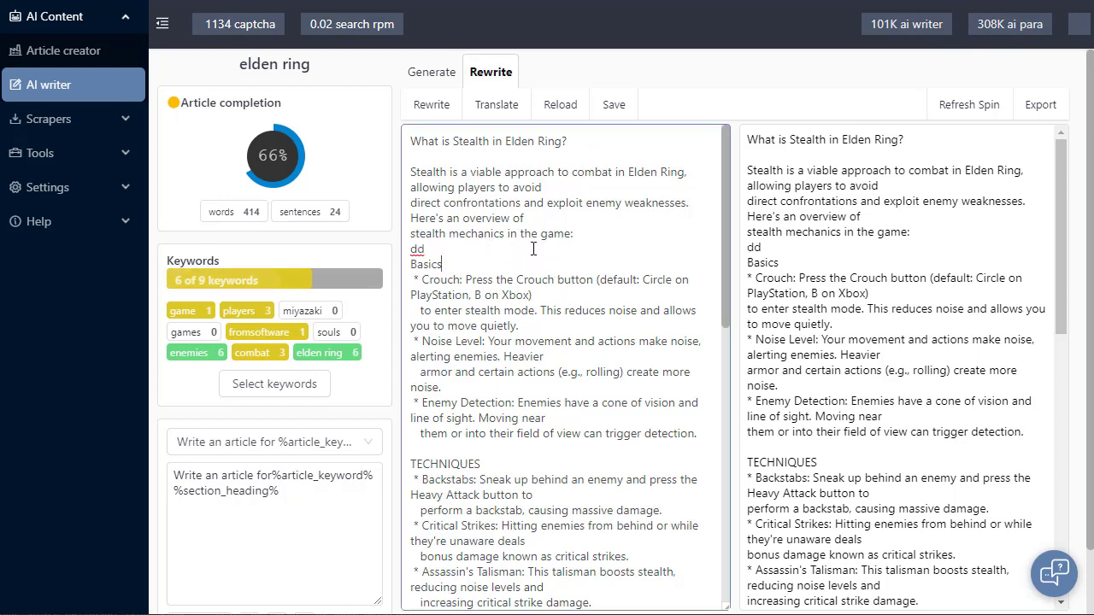
{"action": "left_click", "coordinate": [439, 250]}
{"action": "key", "text": "BackSpace"}
Rewrite the article with the free rewriter Soft Spin English to produce spintax text
{"action": "left_click", "coordinate": [807, 173]}
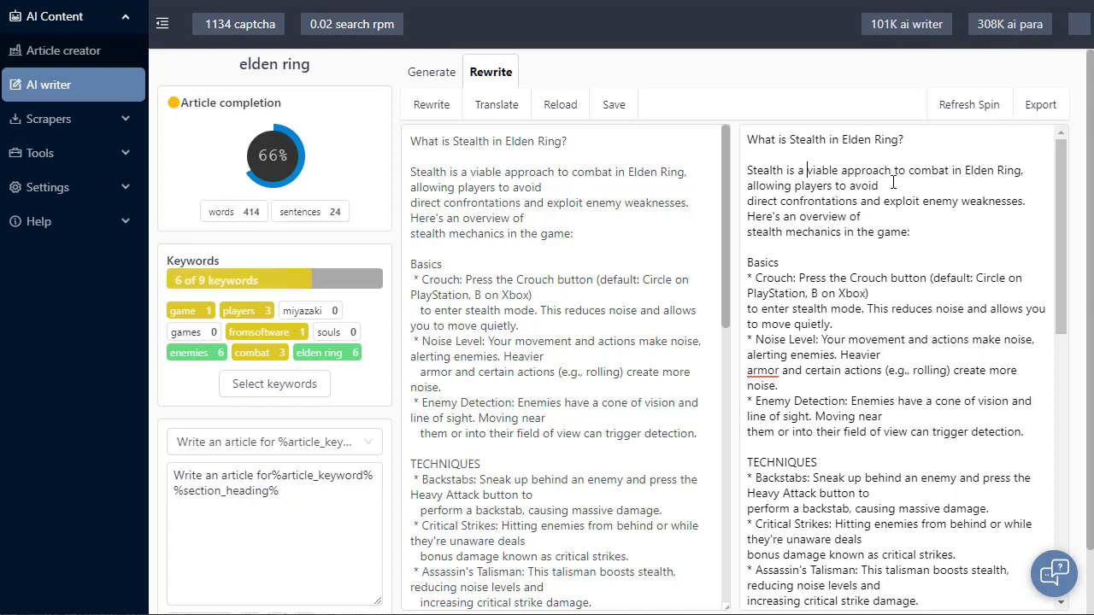
{"action": "left_click", "coordinate": [431, 104]}
{"action": "left_click", "coordinate": [623, 189]}
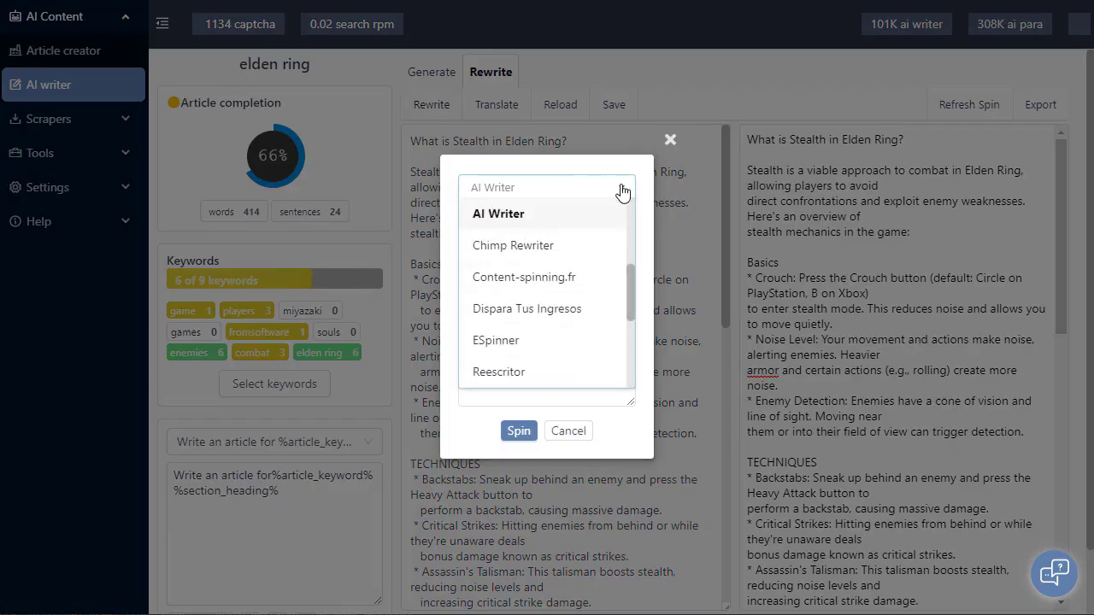
{"action": "left_click_drag", "start_coordinate": [636, 277], "coordinate": [629, 215]}
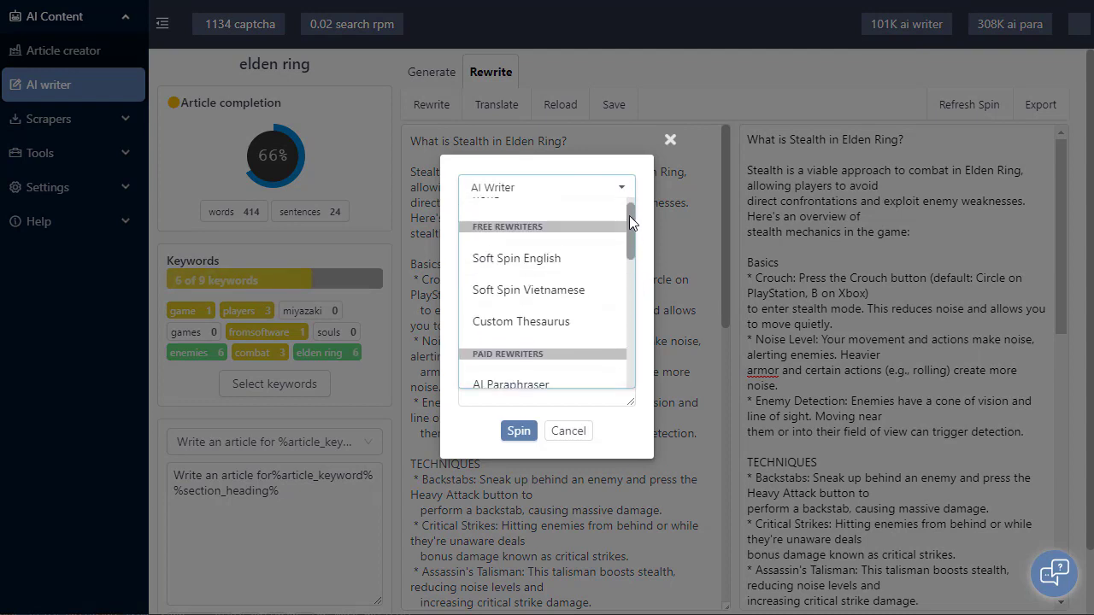
{"action": "left_click", "coordinate": [557, 277]}
{"action": "left_click", "coordinate": [517, 411]}
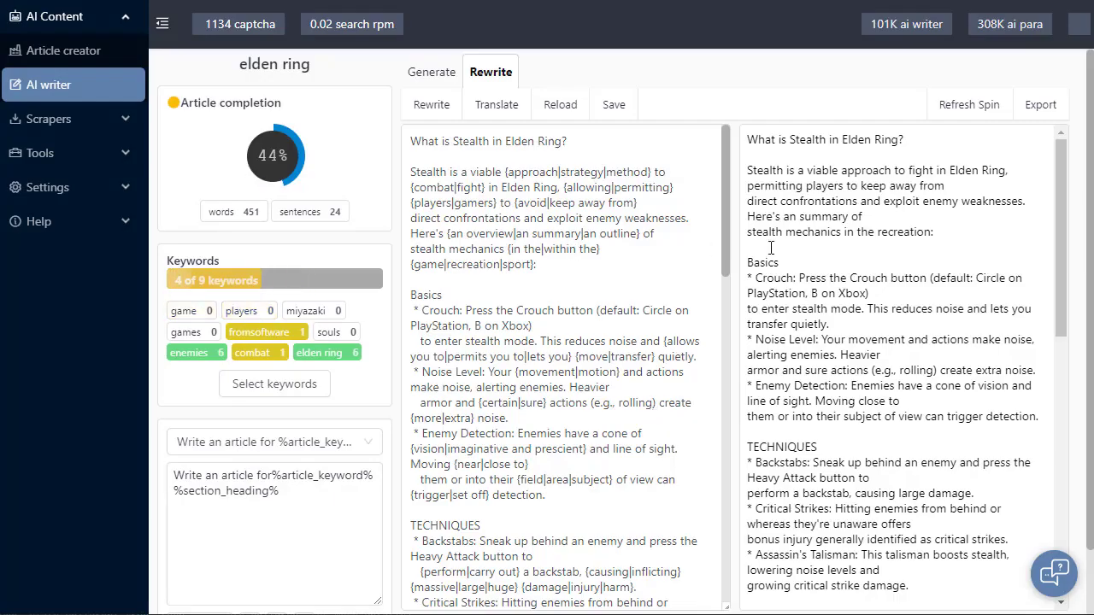
Refresh the spun version of the article several times and export it
{"action": "left_click", "coordinate": [974, 107]}
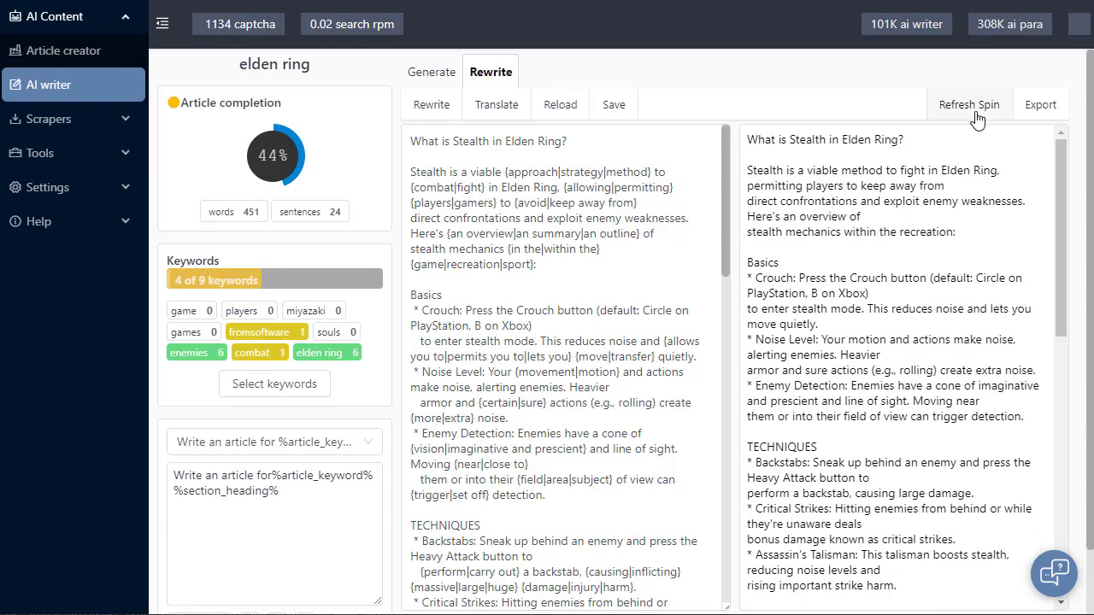
{"action": "left_click", "coordinate": [972, 111]}
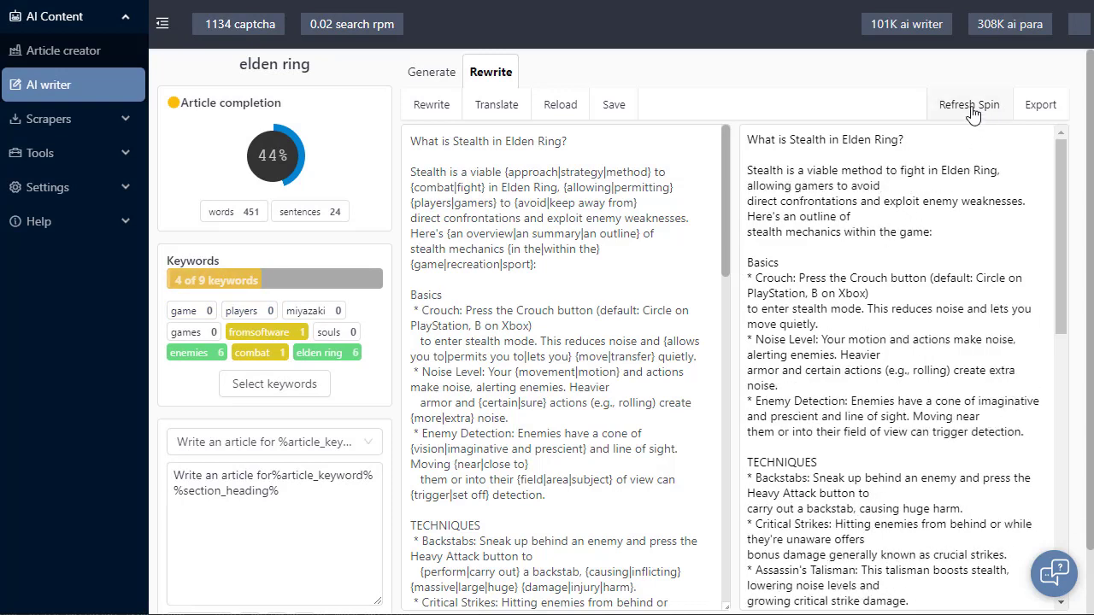
{"action": "left_click", "coordinate": [972, 112]}
{"action": "left_click", "coordinate": [976, 106]}
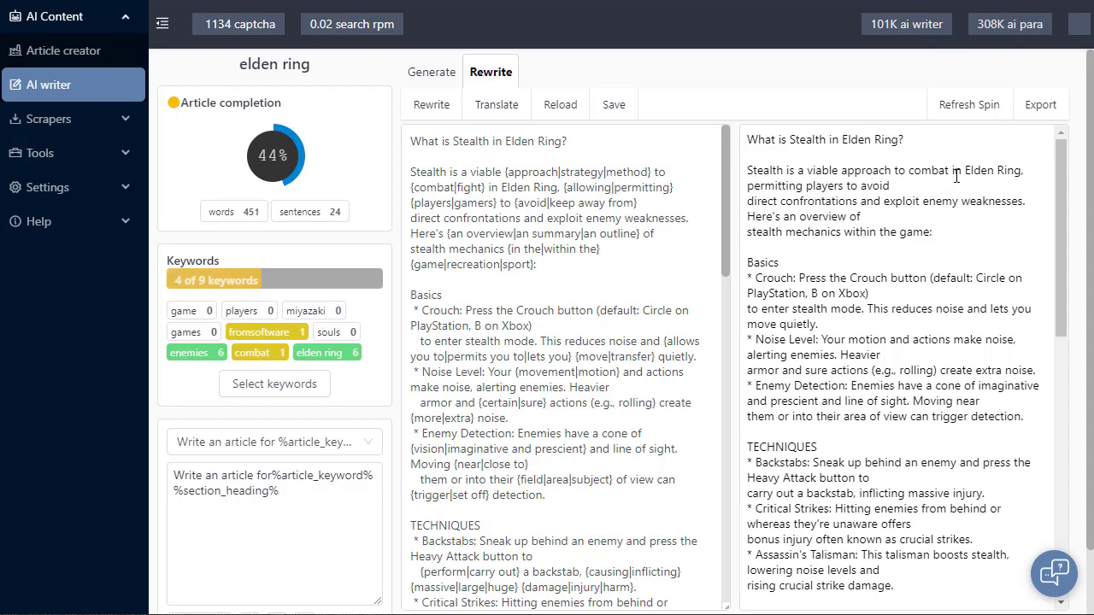
{"action": "left_click", "coordinate": [1039, 106]}
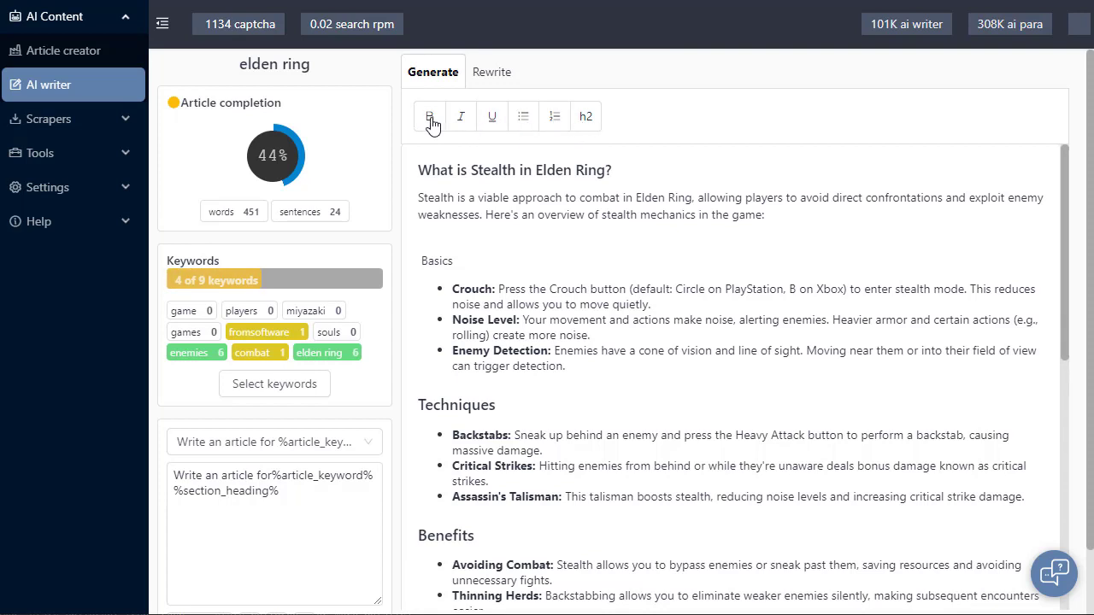
Make the "Basics" subheading bold and format the "Will there be an Elden Ring 2?" section text as a bulleted list
{"action": "double_click", "coordinate": [445, 263]}
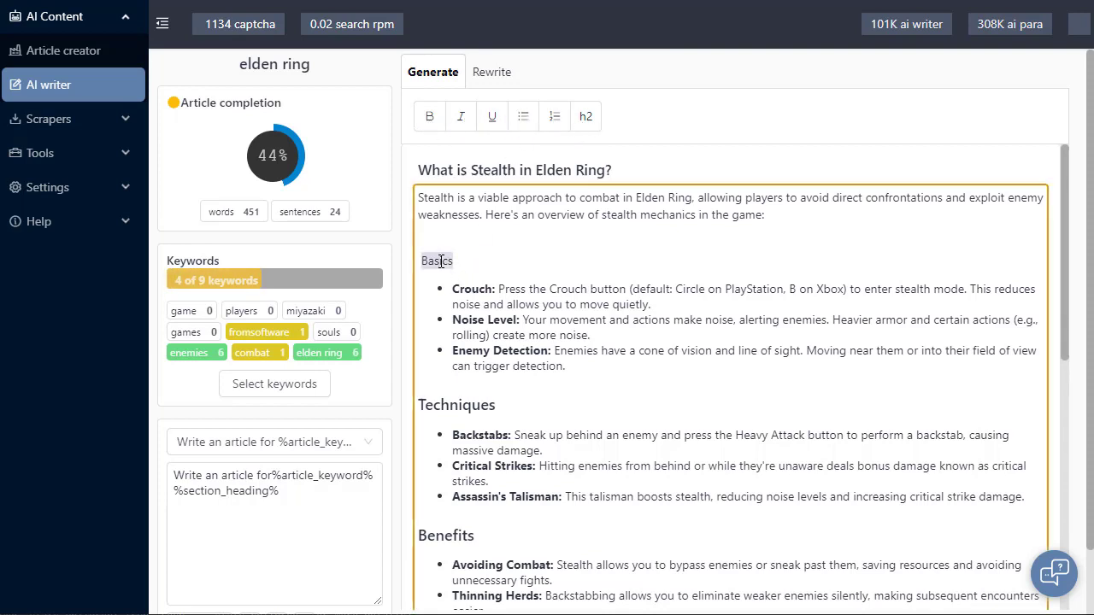
{"action": "left_click_drag", "start_coordinate": [612, 452], "coordinate": [387, 465]}
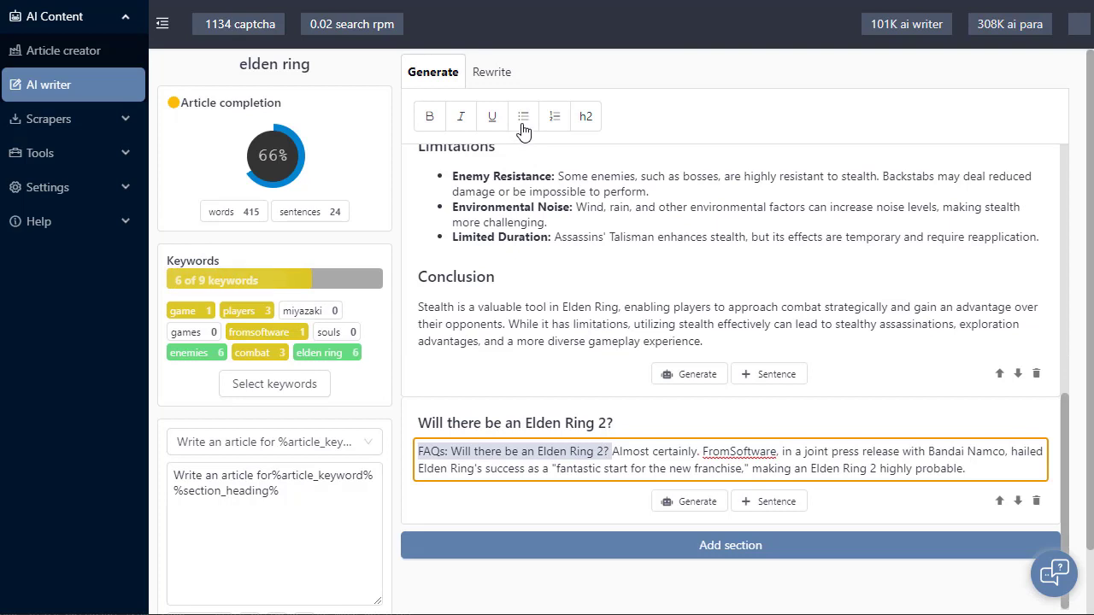
{"action": "left_click", "coordinate": [522, 124]}
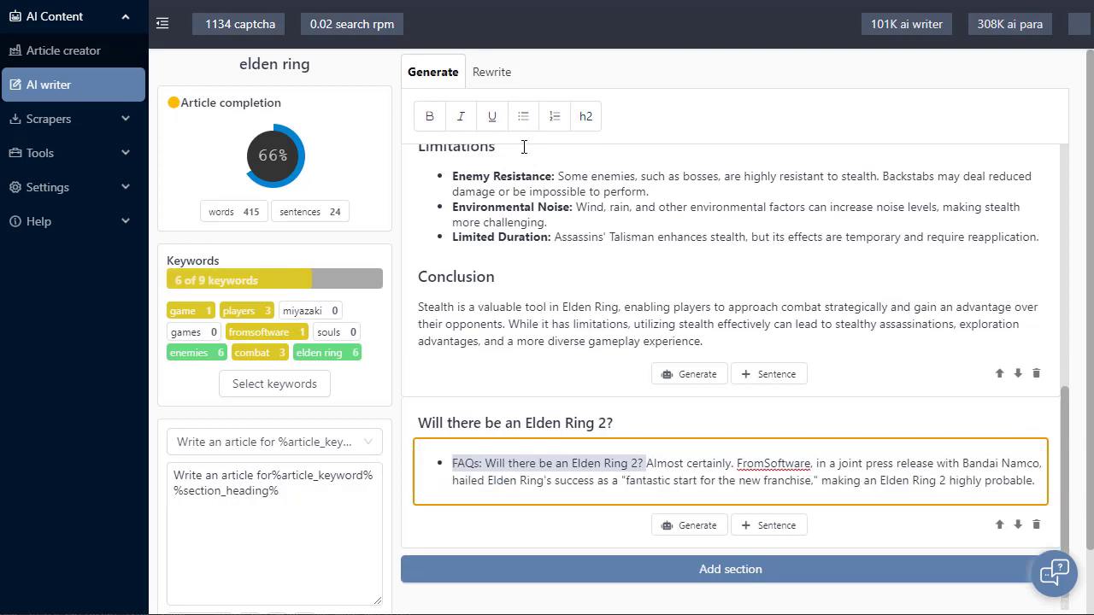
Split the bullet after "FAQs: Will there be an Elden Ring 2?" so that "Almost certainly" starts a second bullet
{"action": "left_click", "coordinate": [649, 463]}
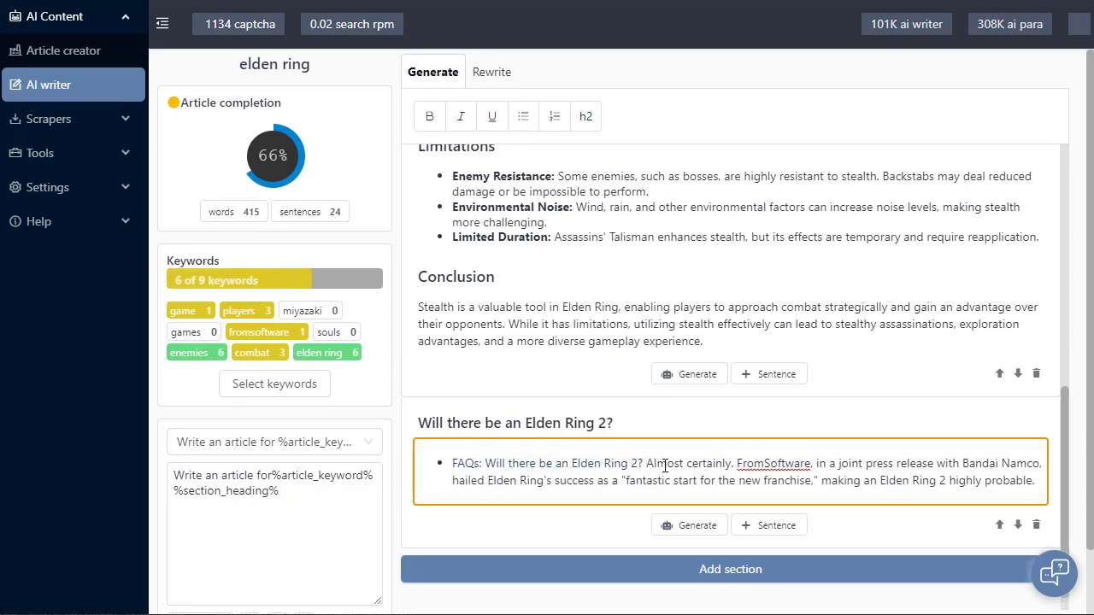
{"action": "key", "text": "Return"}
{"action": "left_click", "coordinate": [555, 545]}
{"action": "left_click", "coordinate": [674, 421]}
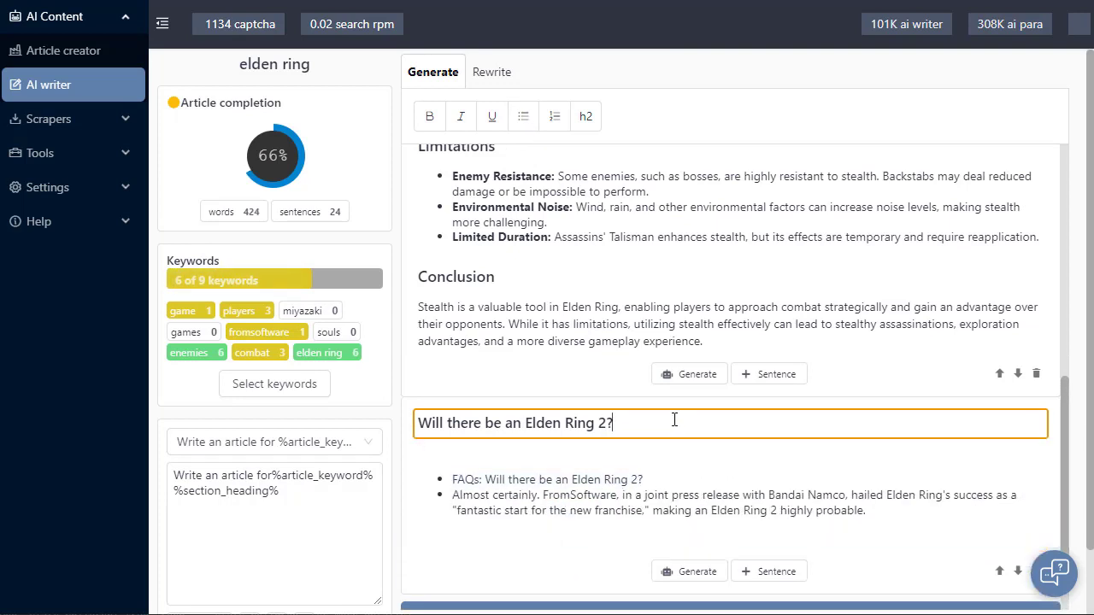
{"action": "left_click", "coordinate": [487, 562]}
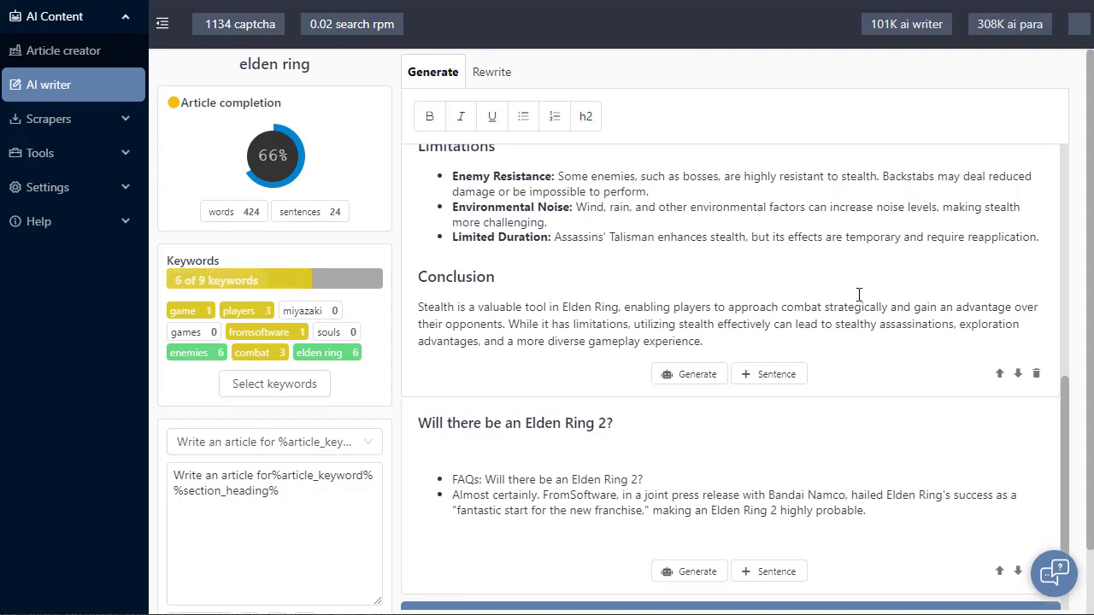
Move the "Will there be an Elden Ring 2?" section above the stealth section and back down, and delete it
{"action": "left_click", "coordinate": [999, 571]}
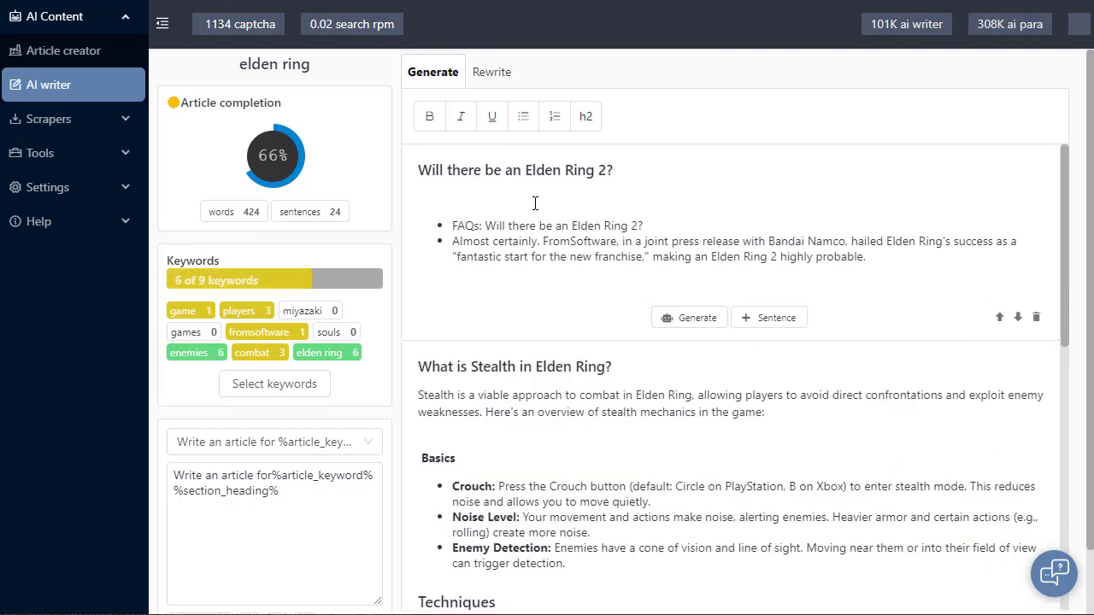
{"action": "left_click", "coordinate": [1018, 318]}
{"action": "scroll", "coordinate": [823, 433], "scroll_direction": "down", "scroll_amount": 2}
{"action": "scroll", "coordinate": [823, 433], "scroll_direction": "down", "scroll_amount": 5}
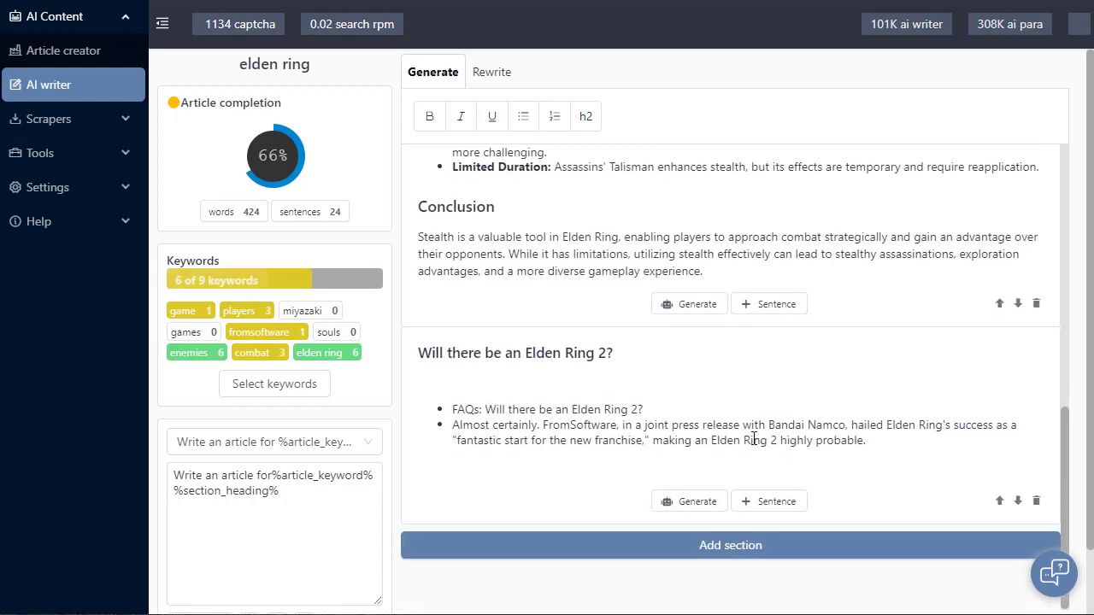
{"action": "left_click", "coordinate": [1035, 502]}
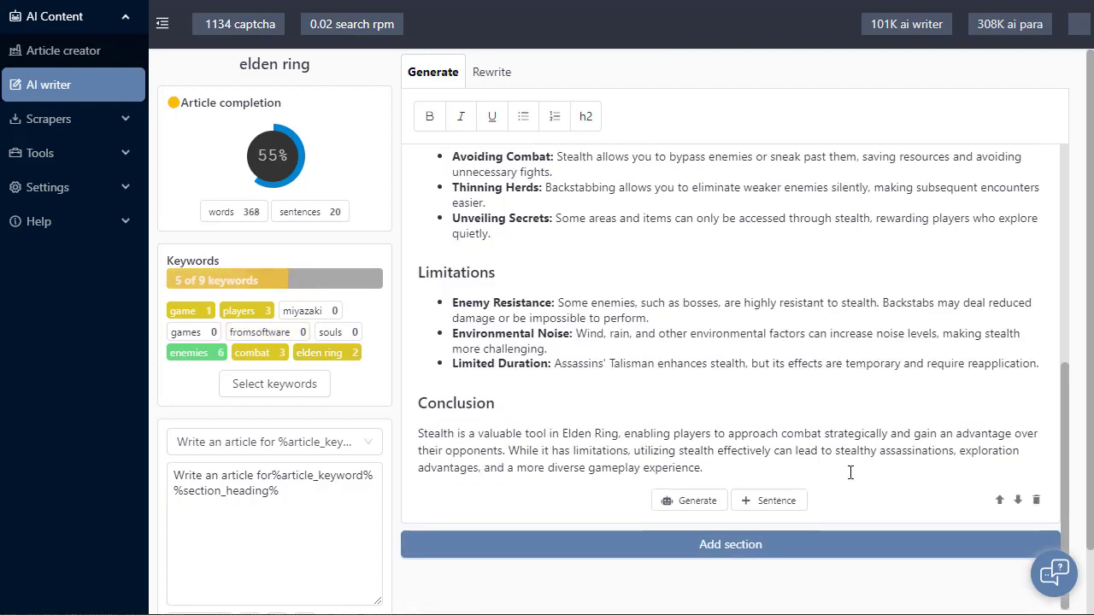
Open the content filter, replace the remove word with "runes" copied from the sentence list, and apply the filter
{"action": "scroll", "coordinate": [834, 461], "scroll_direction": "up", "scroll_amount": 10}
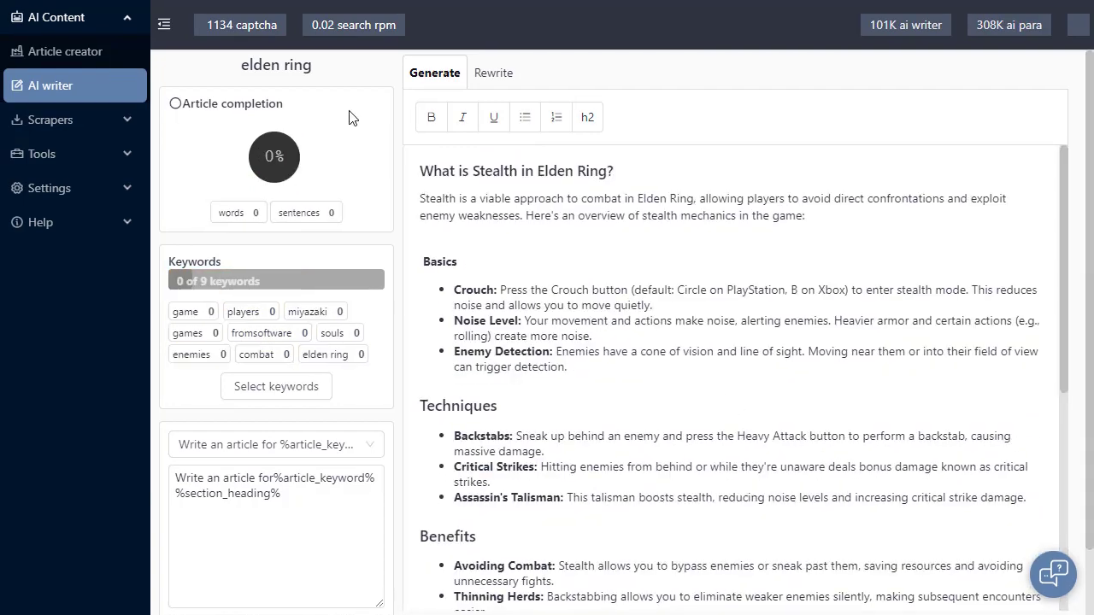
{"action": "scroll", "coordinate": [350, 115], "scroll_direction": "down", "scroll_amount": 1}
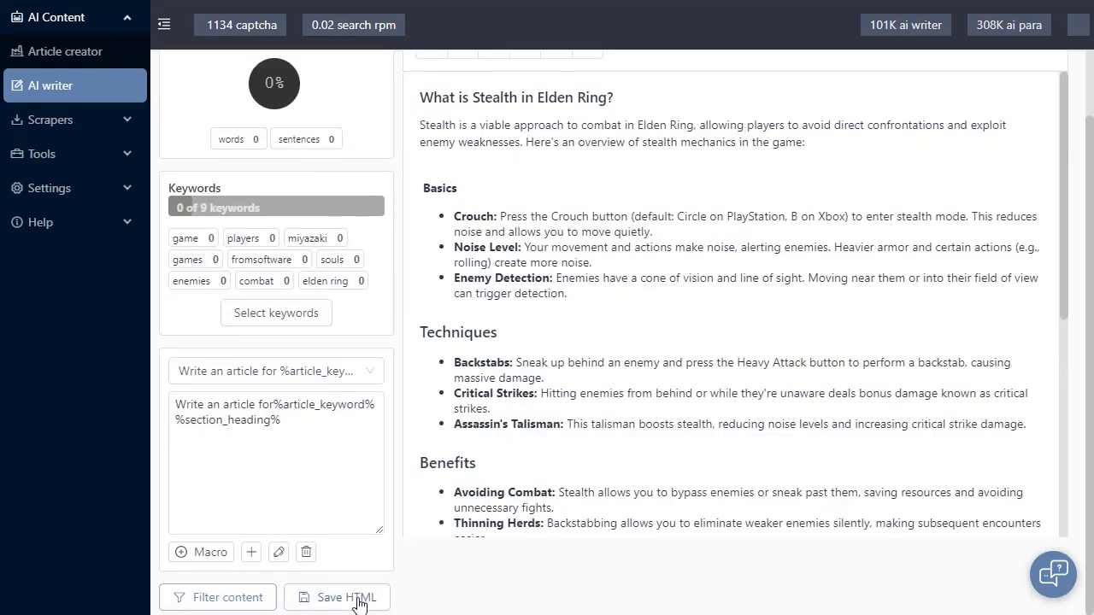
{"action": "left_click", "coordinate": [227, 599]}
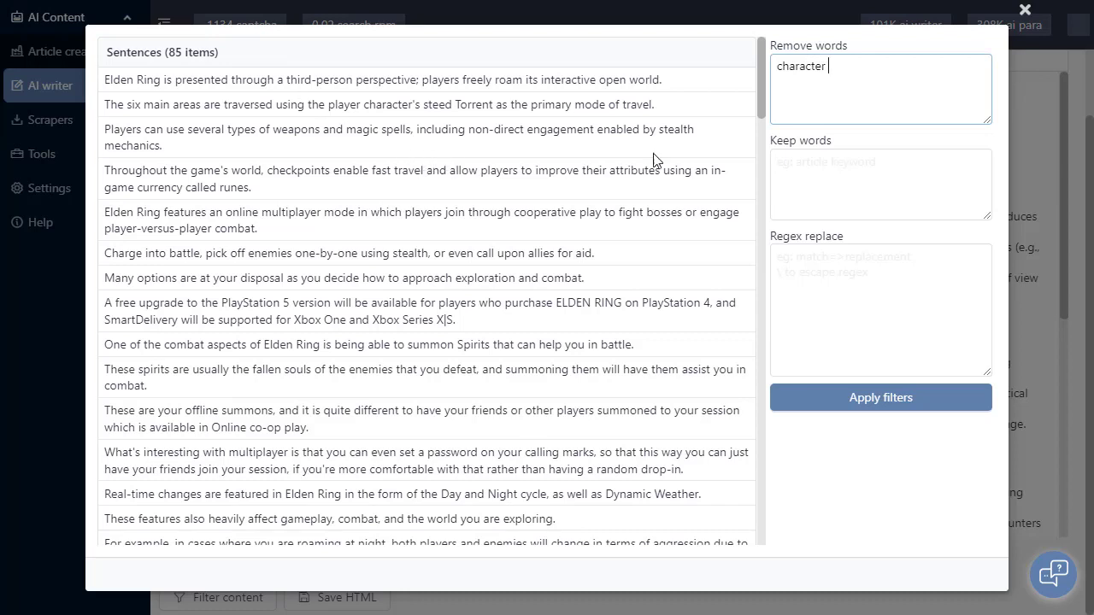
{"action": "double_click", "coordinate": [818, 95]}
{"action": "key", "text": "BackSpace"}
{"action": "double_click", "coordinate": [229, 189]}
{"action": "key", "text": "ctrl+c"}
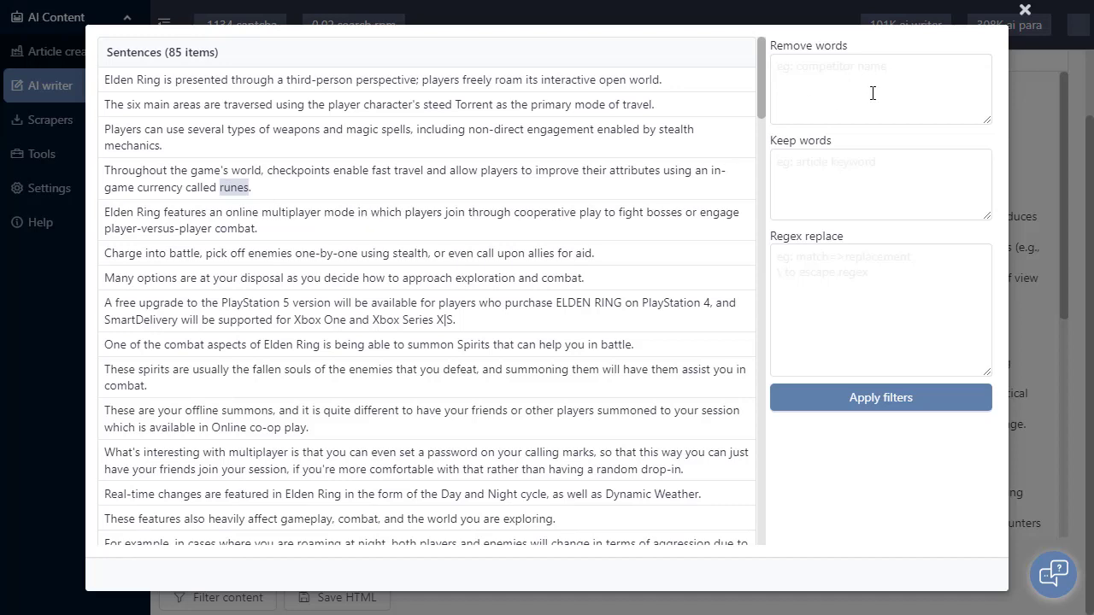
{"action": "left_click", "coordinate": [872, 93]}
{"action": "key", "text": "ctrl+v"}
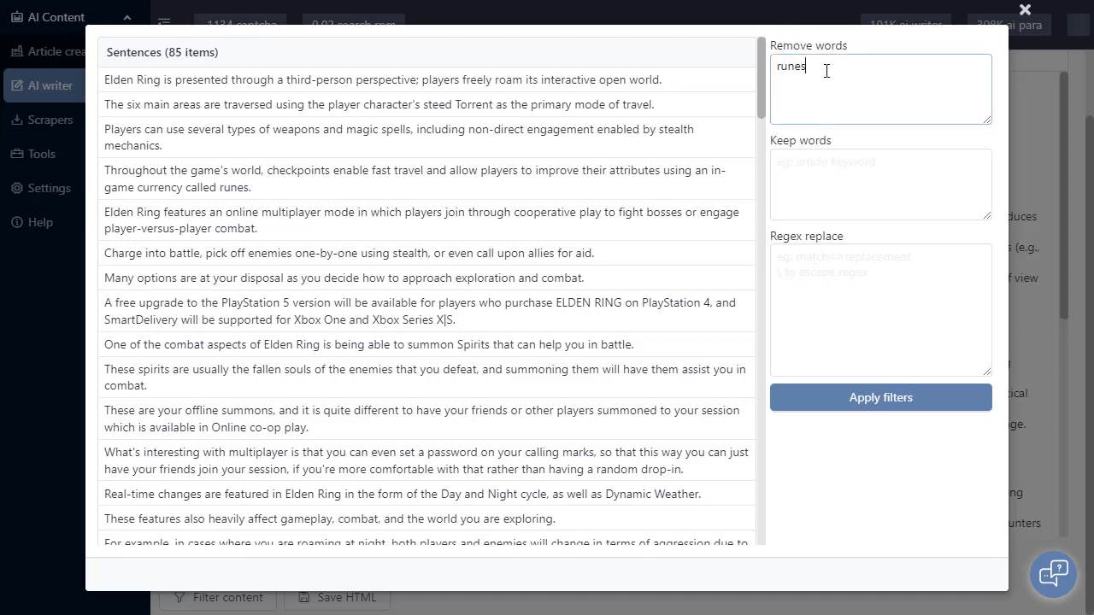
{"action": "left_click", "coordinate": [854, 408]}
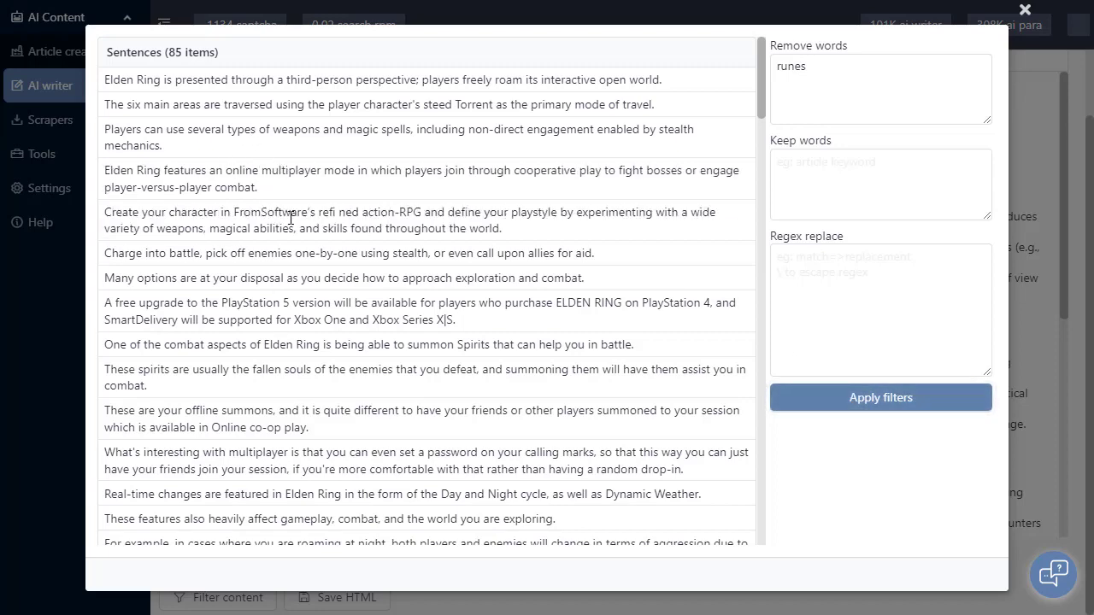
Close the content filter and save the article as HTML
{"action": "left_click_drag", "start_coordinate": [899, 89], "coordinate": [719, 96]}
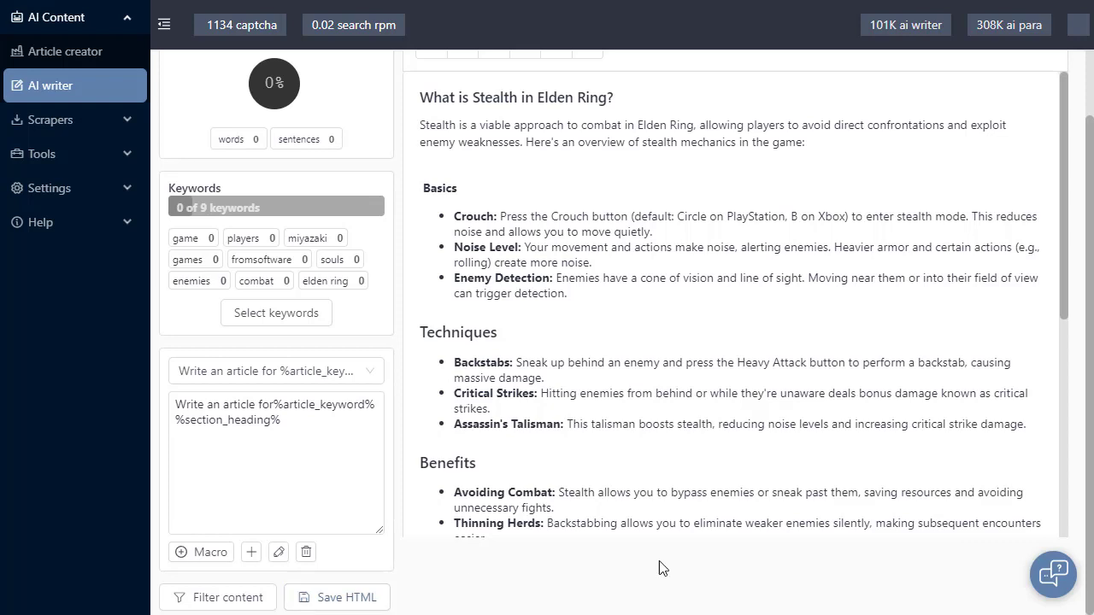
{"action": "left_click", "coordinate": [329, 601]}
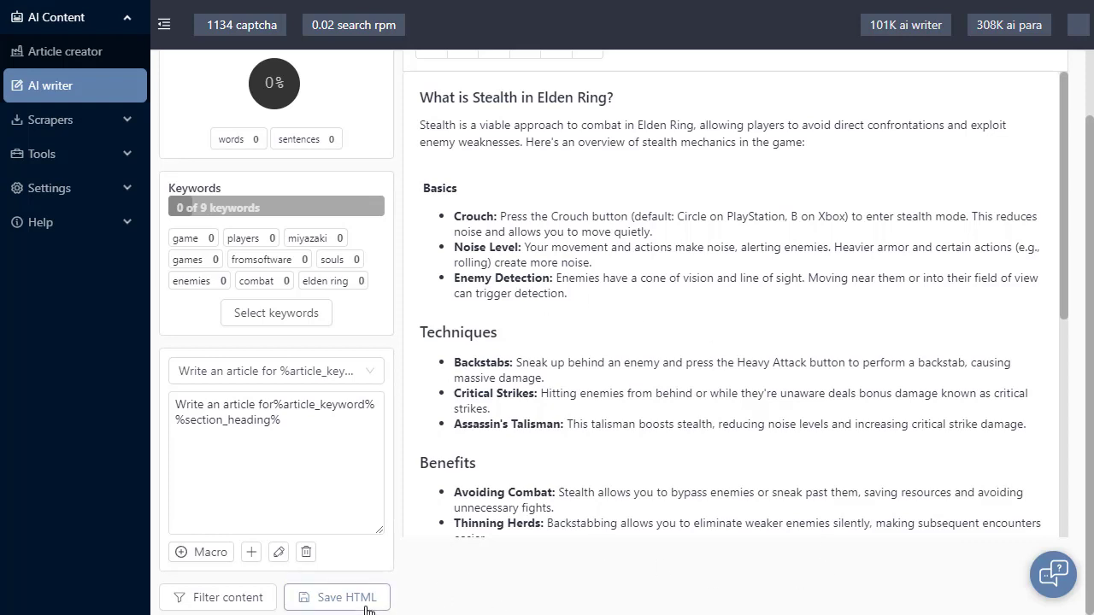